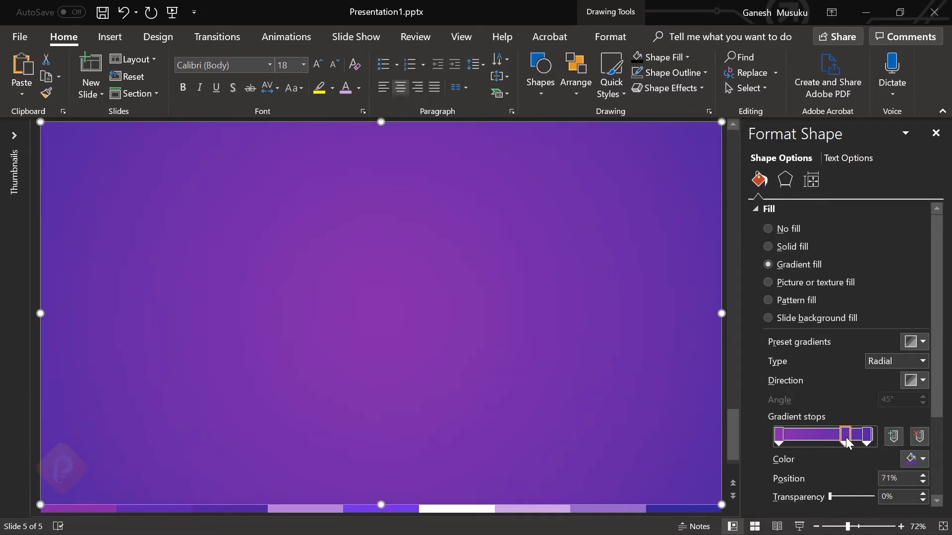
- Recolour the gradient stop at 72% with the dark violet sampled from the palette strip and close the formatting pane
left_click(924, 460)
left_click(851, 442)
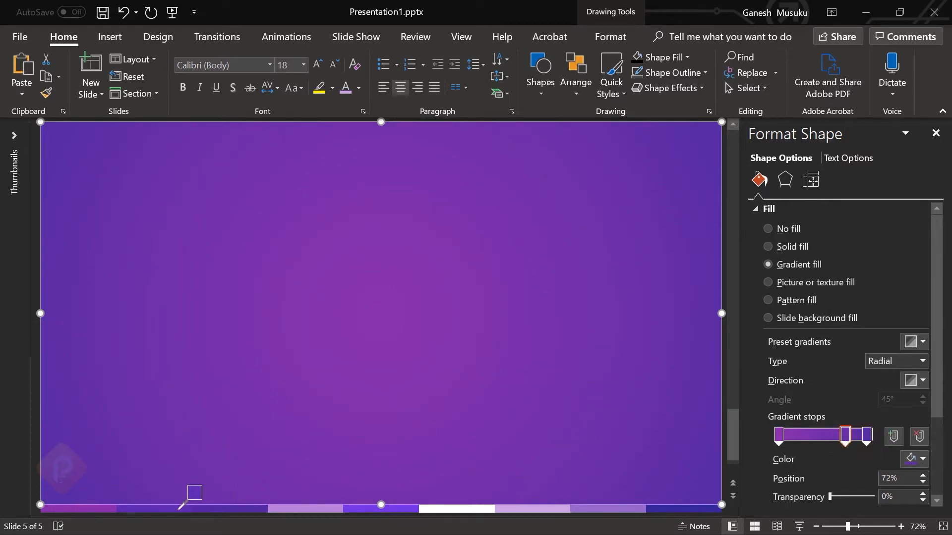
left_click(936, 133)
left_click(886, 243)
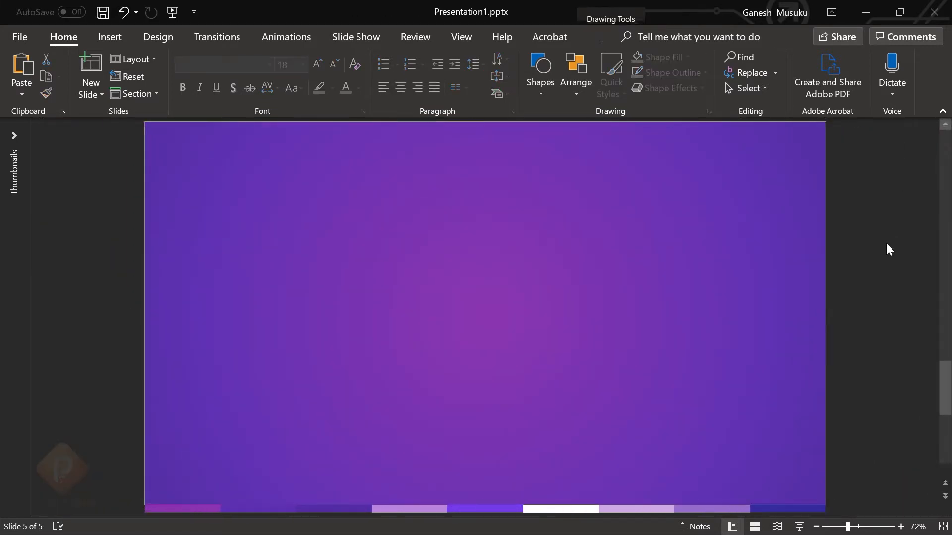
- Draw a diamond about 5.84 inches wide and high near the slide's centre and remove its outline
left_click(540, 91)
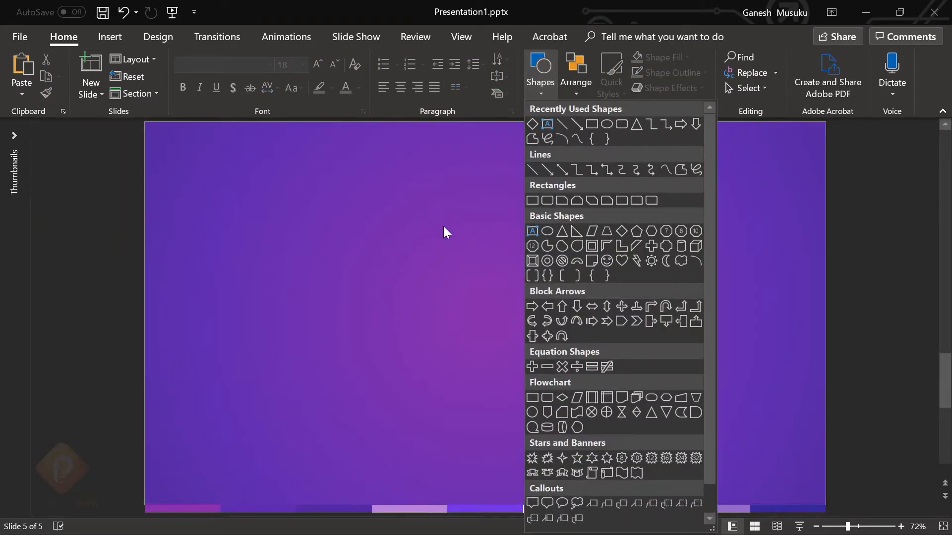
left_click(605, 233)
left_click_drag(426, 261, 671, 474)
left_click_drag(523, 289, 513, 286)
left_click(676, 77)
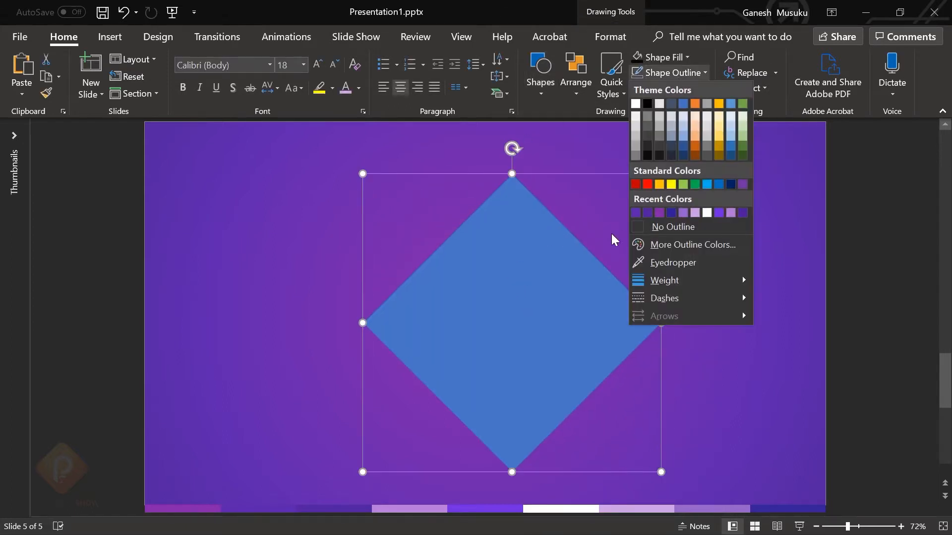
left_click(660, 225)
- Set the diamond's height to 9 inches and its width to 10.5 inches
left_click(605, 39)
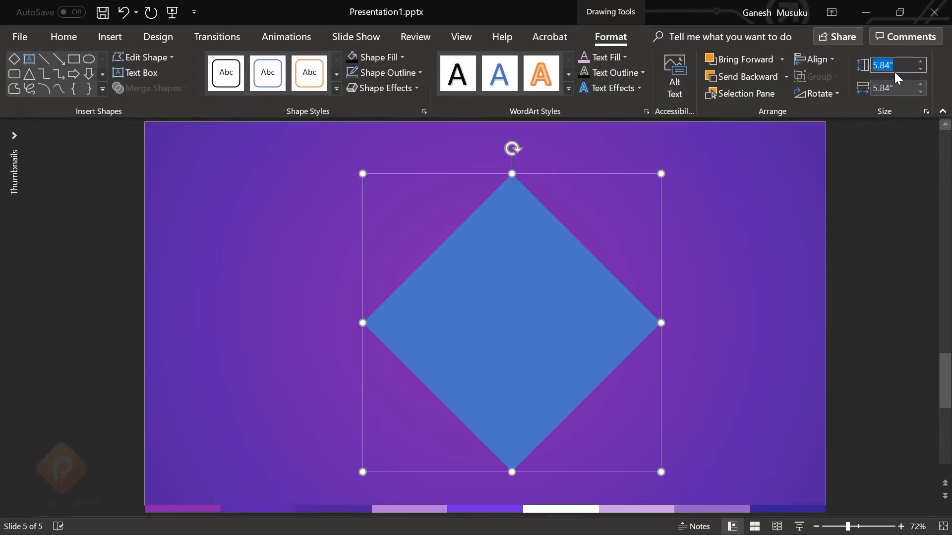
key("Tab")
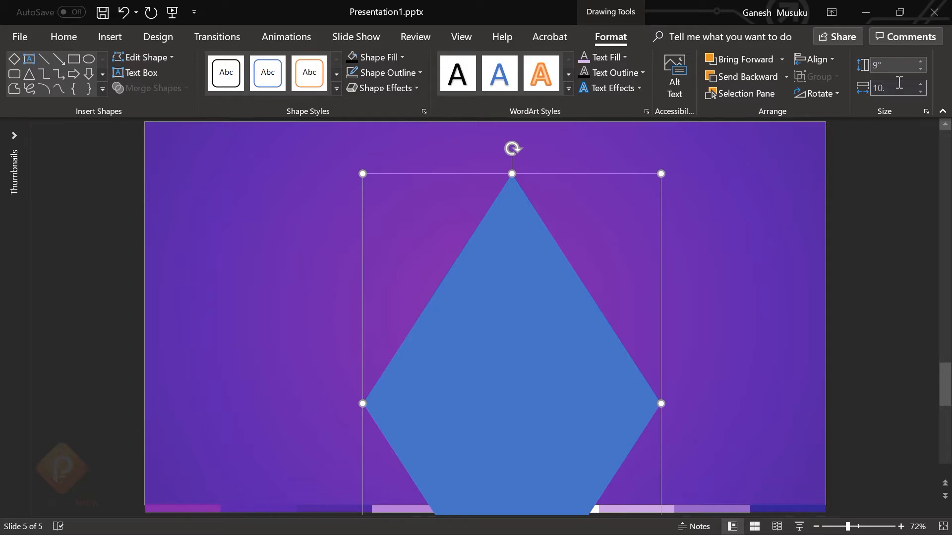
key("Return")
- Centre the enlarged diamond horizontally and vertically on the slide
left_click_drag(655, 340, 499, 271)
left_click(64, 36)
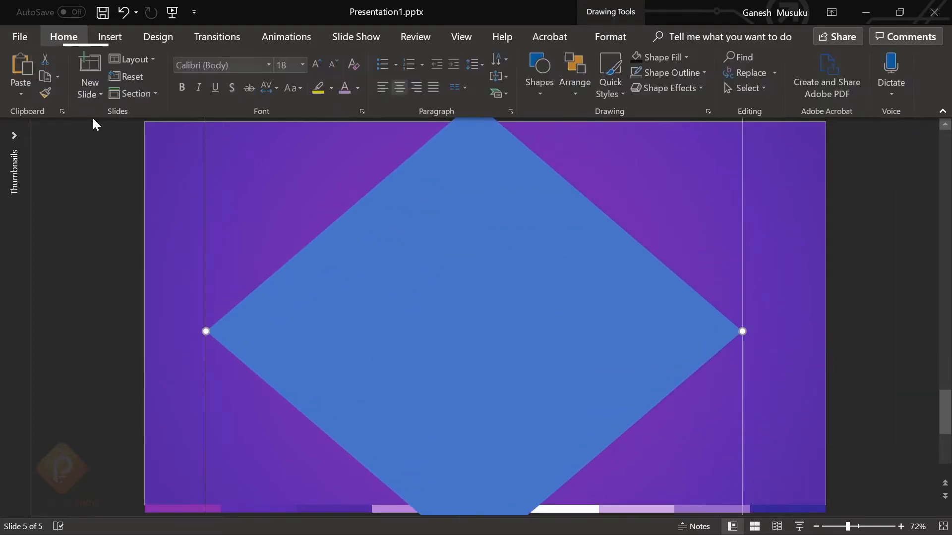
left_click(578, 93)
mouse_move(597, 293)
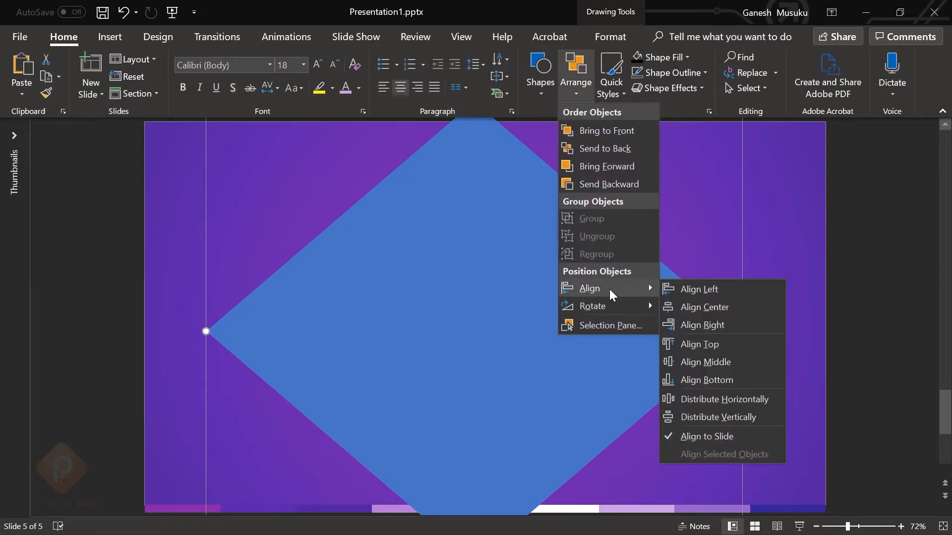
left_click(728, 305)
left_click(577, 92)
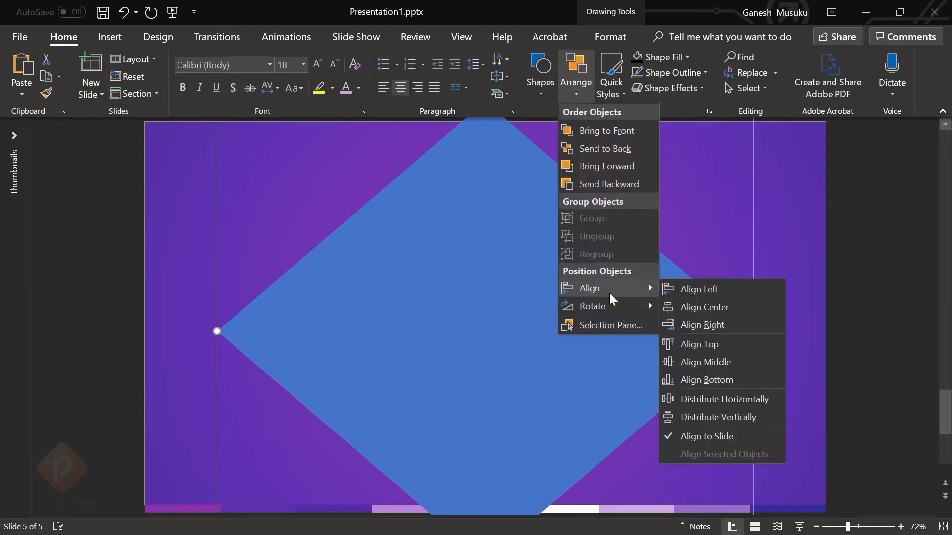
left_click(722, 355)
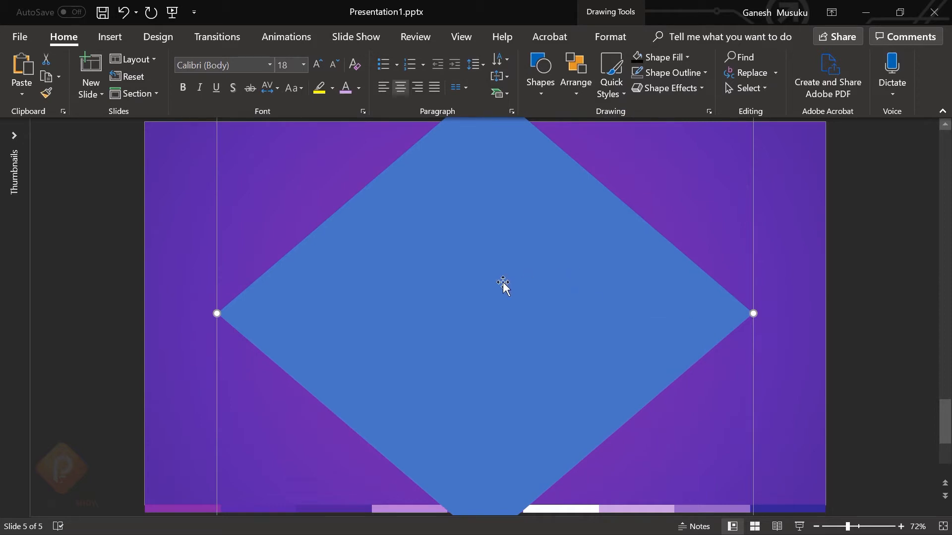
left_click(849, 274)
- Duplicate the blue diamond to its right and fill the copy black
left_click(506, 274)
left_click_drag(362, 274, 479, 276)
left_click(637, 58)
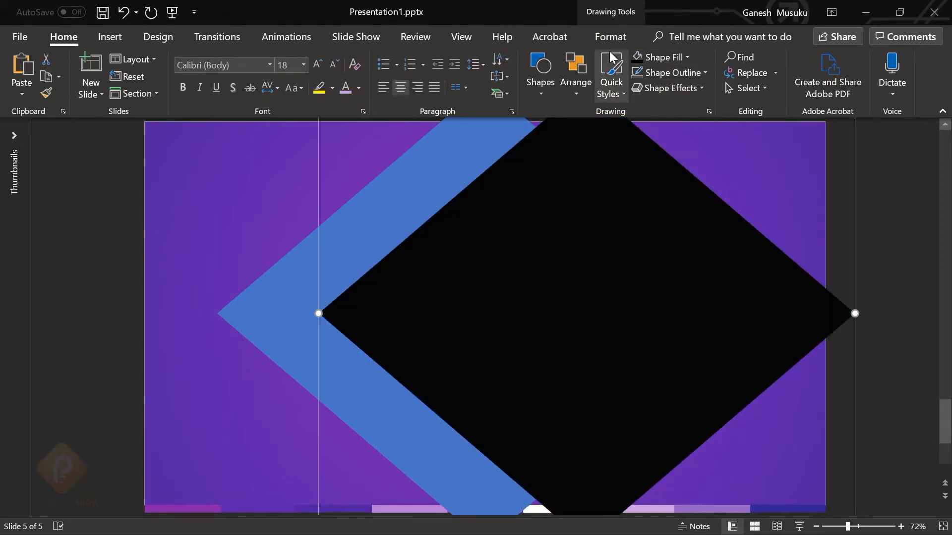
- Resize the black diamond to 7.7 inches high and 9 inches wide
left_click(590, 35)
left_click(902, 65)
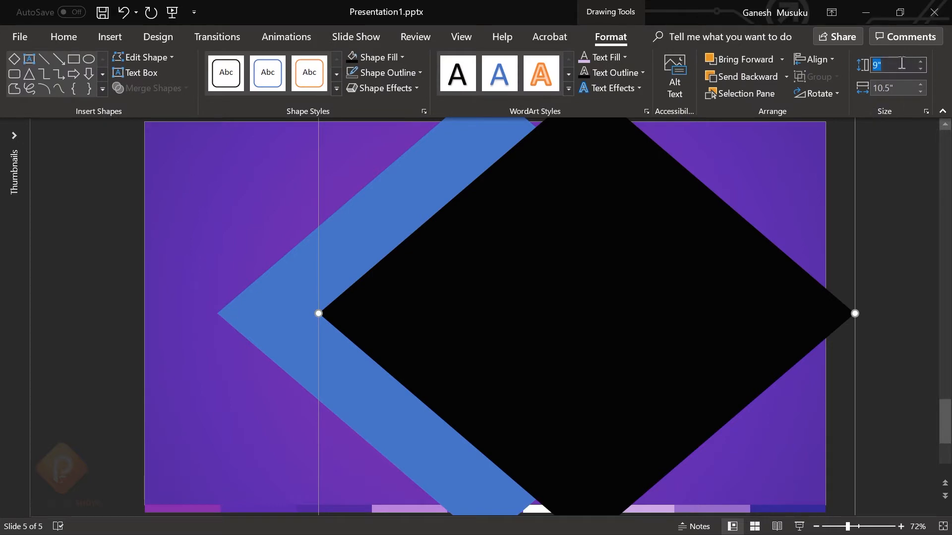
type("7.7")
key("Return")
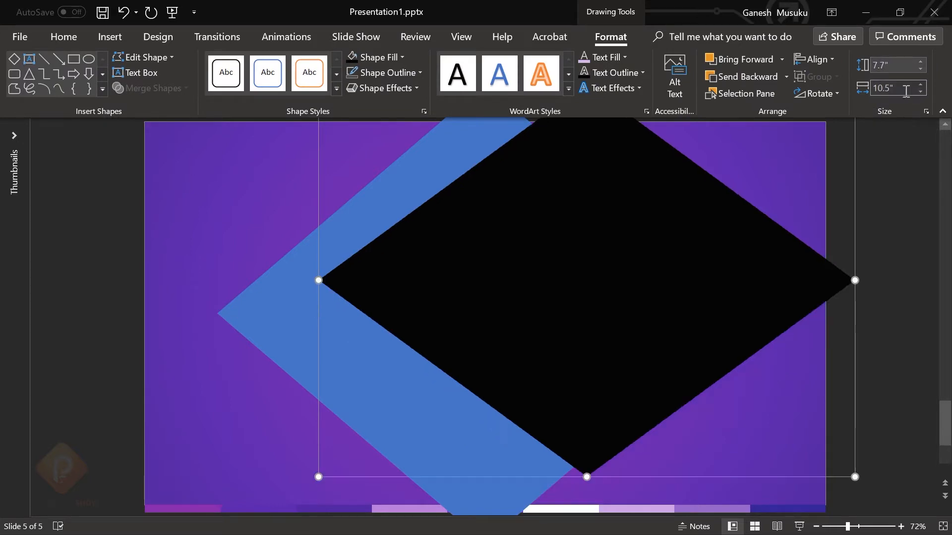
type("9")
key("Return")
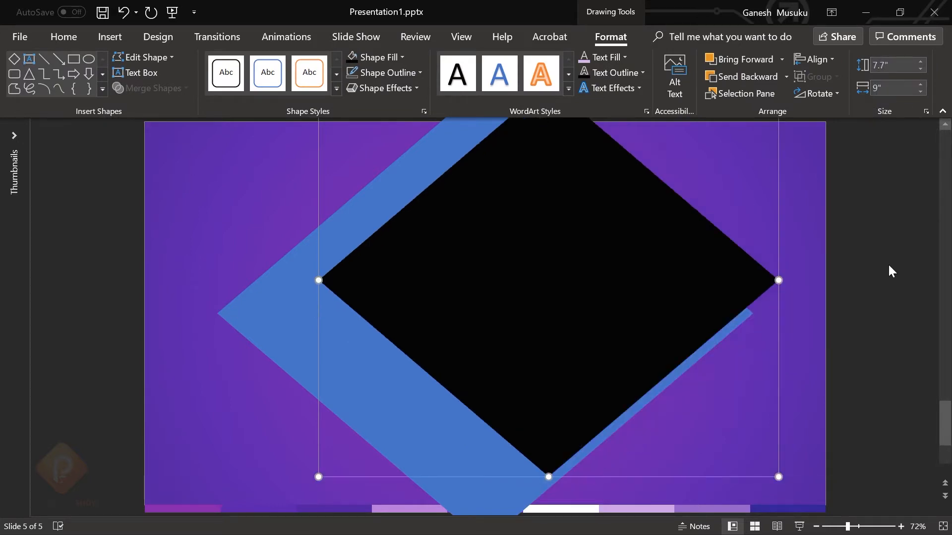
- Align the black diamond to the slide's centre and middle
left_click(63, 37)
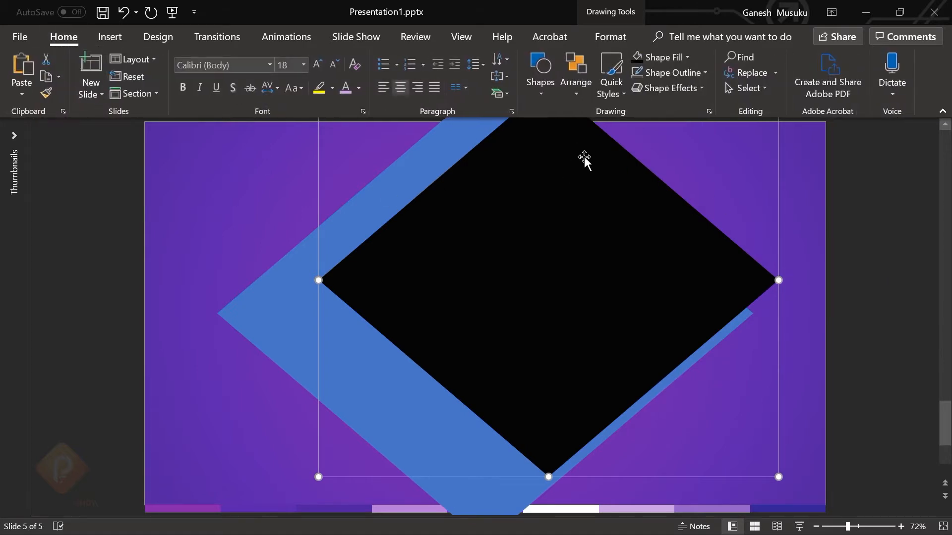
left_click(576, 79)
mouse_move(617, 288)
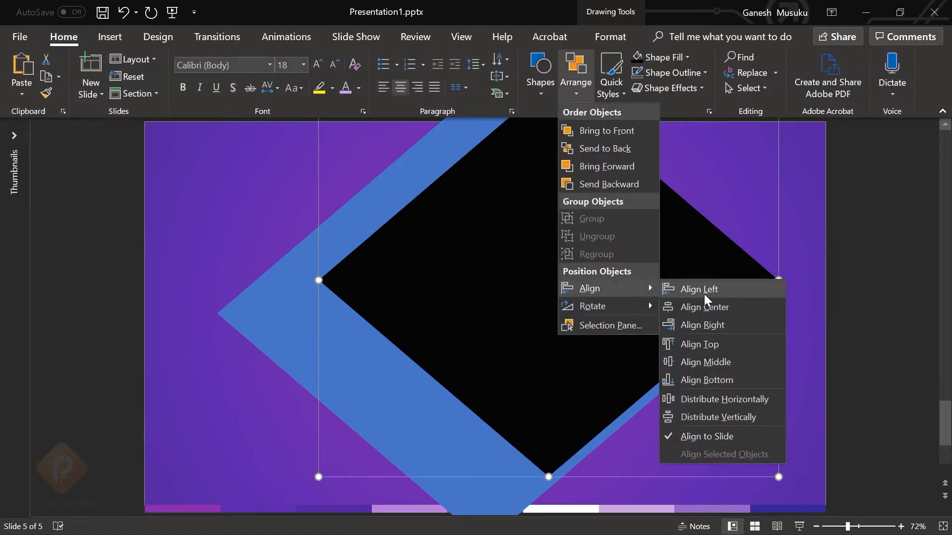
left_click(763, 307)
left_click(576, 95)
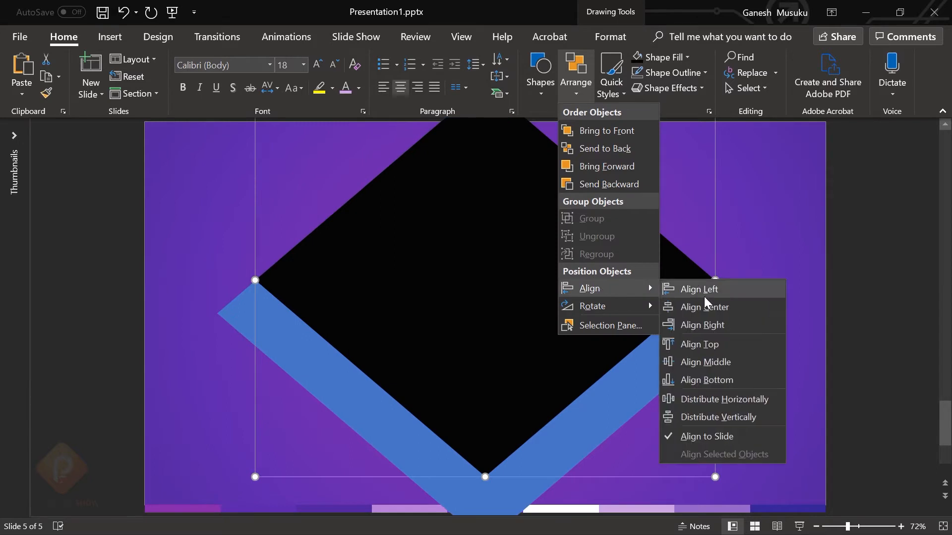
left_click(729, 359)
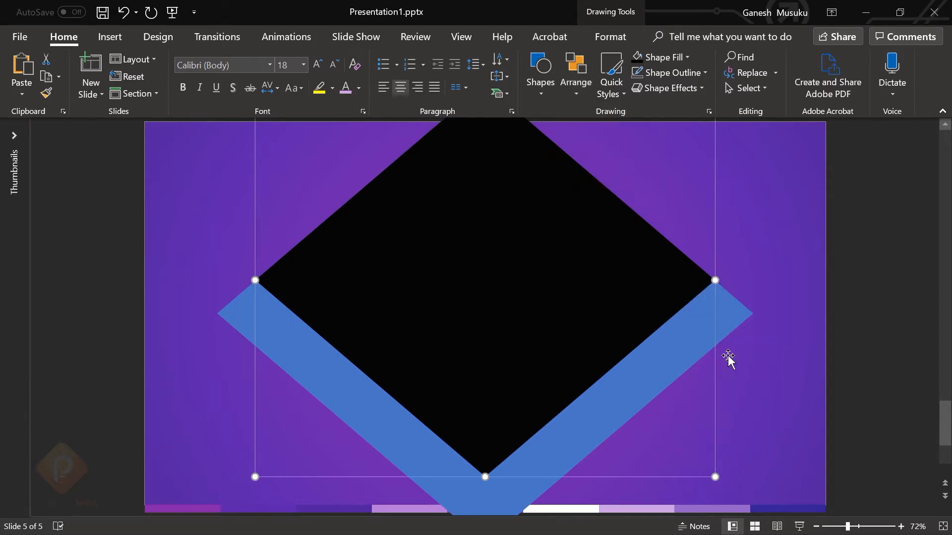
left_click(818, 292)
- Subtract the black diamond from the blue diamond to leave a hollow diamond frame
left_click(676, 260)
left_click(442, 280, "shift")
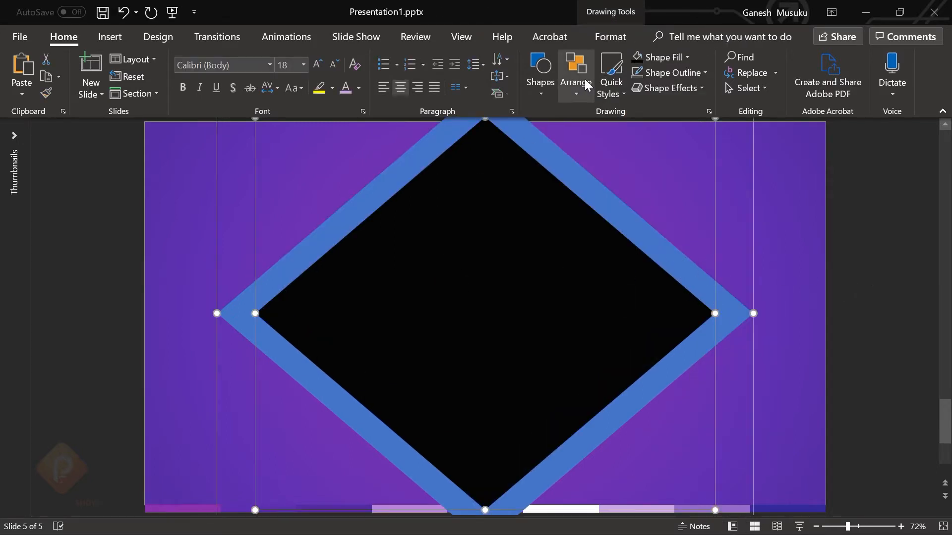
left_click(610, 37)
left_click(162, 86)
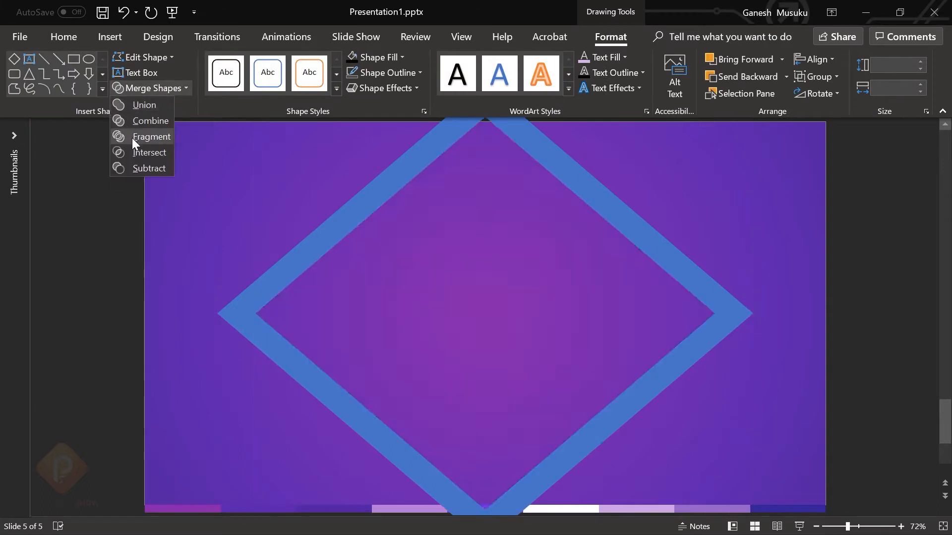
left_click(148, 168)
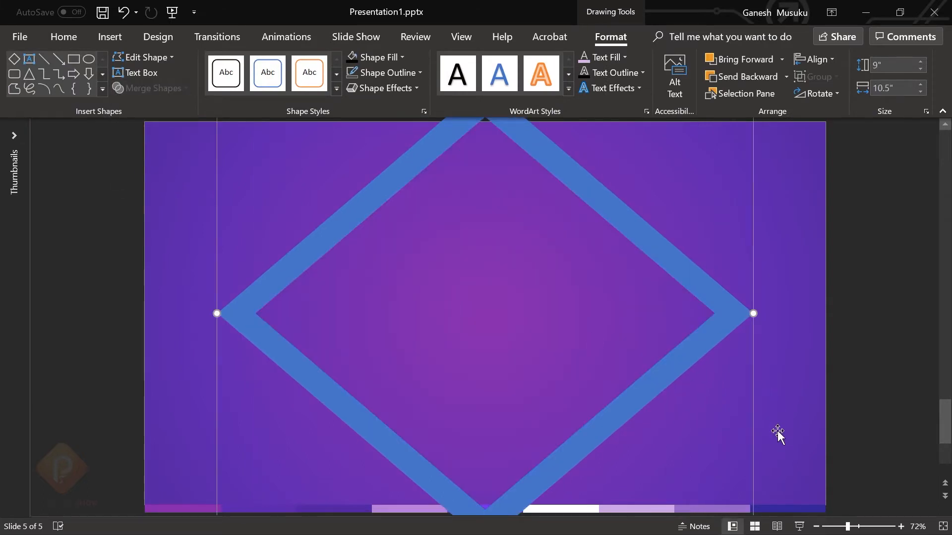
- Draw a rectangle about 15.51 by 0.97 inches just above the slide, covering the diamond frame's protruding upper tip
left_click(816, 526)
left_click(816, 527)
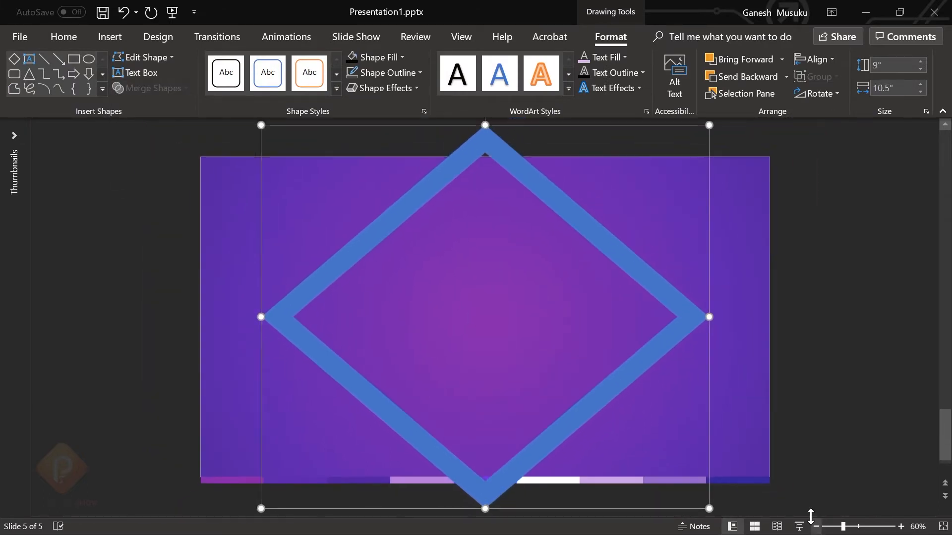
left_click(74, 58)
left_click_drag(127, 125, 789, 160)
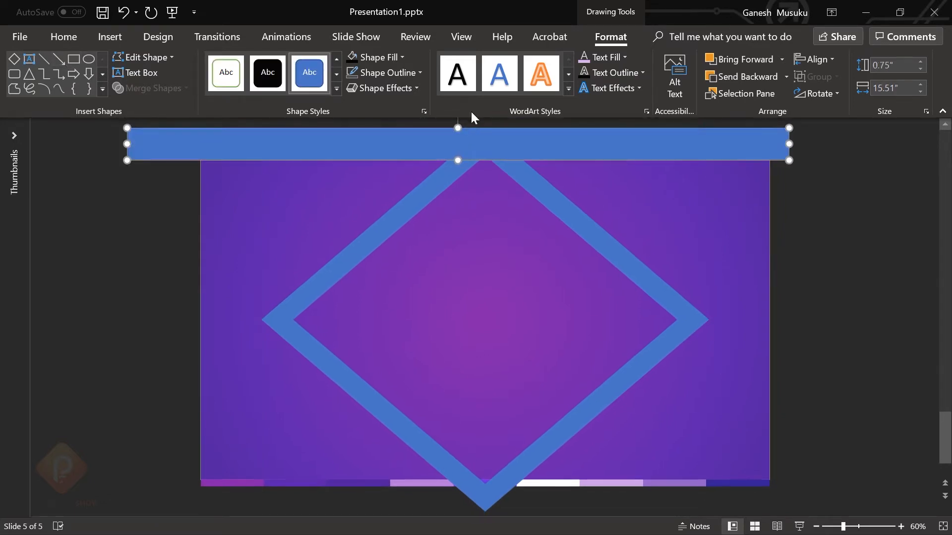
left_click_drag(459, 128, 454, 117)
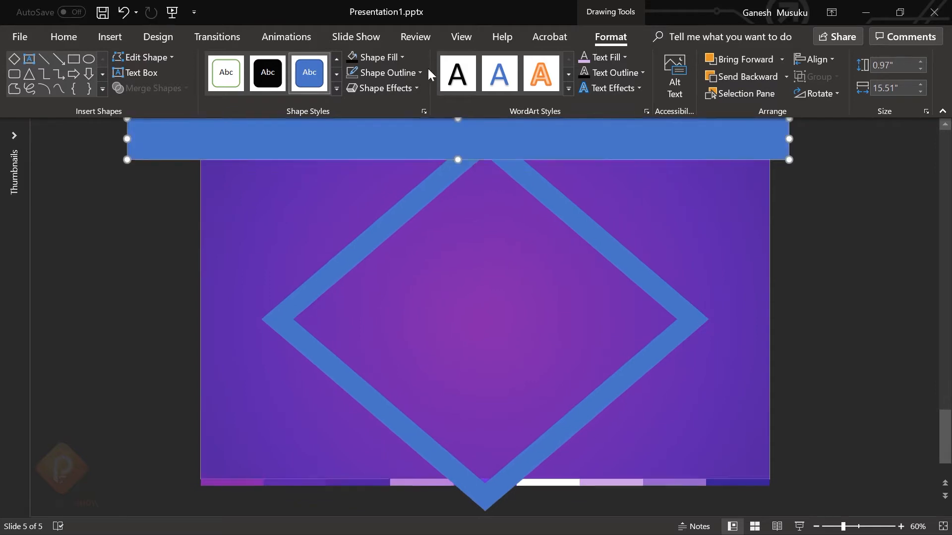
- Fill the rectangle black without an outline and place a copy of it along the slide's lower edge
left_click(351, 57)
left_click(385, 72)
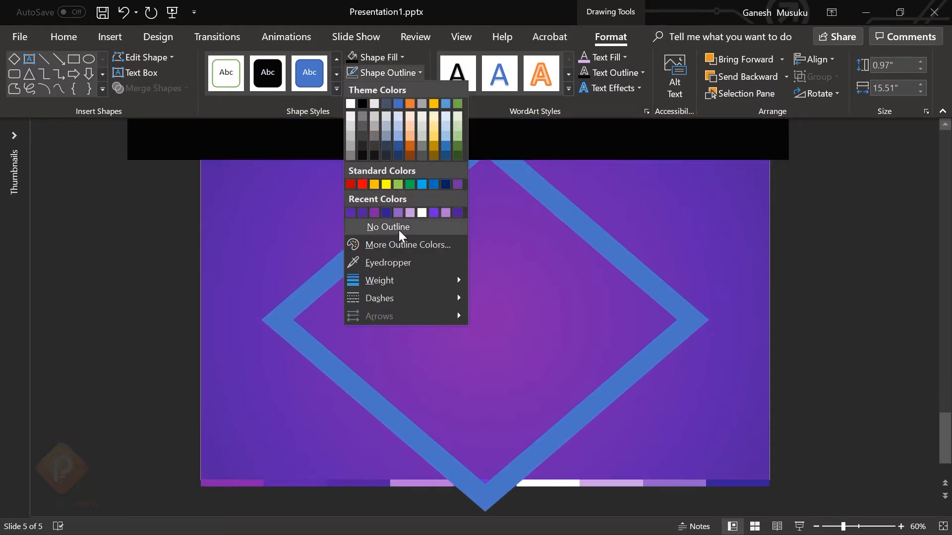
left_click(391, 227)
left_click_drag(458, 160, 457, 158)
left_click_drag(521, 154, 516, 505)
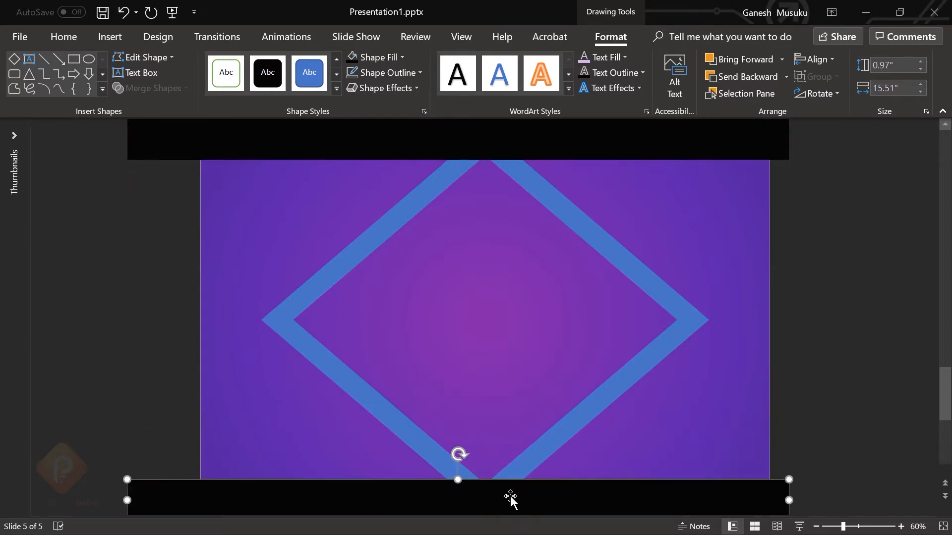
- Trim the diamond frame to the slide by subtracting the upper and lower black rectangles from it
left_click(535, 181)
left_click(749, 146, "shift")
left_click(150, 88)
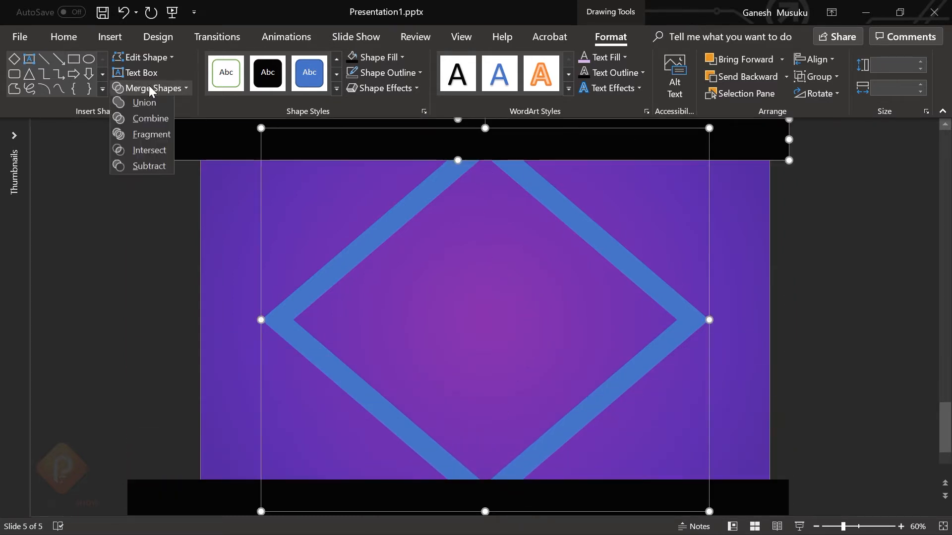
left_click(141, 165)
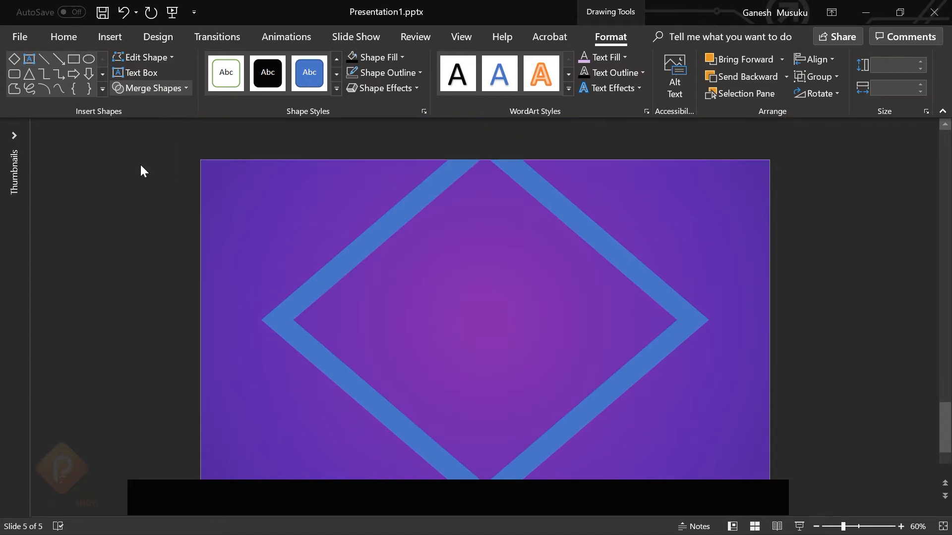
left_click(766, 504, "shift")
left_click(154, 88)
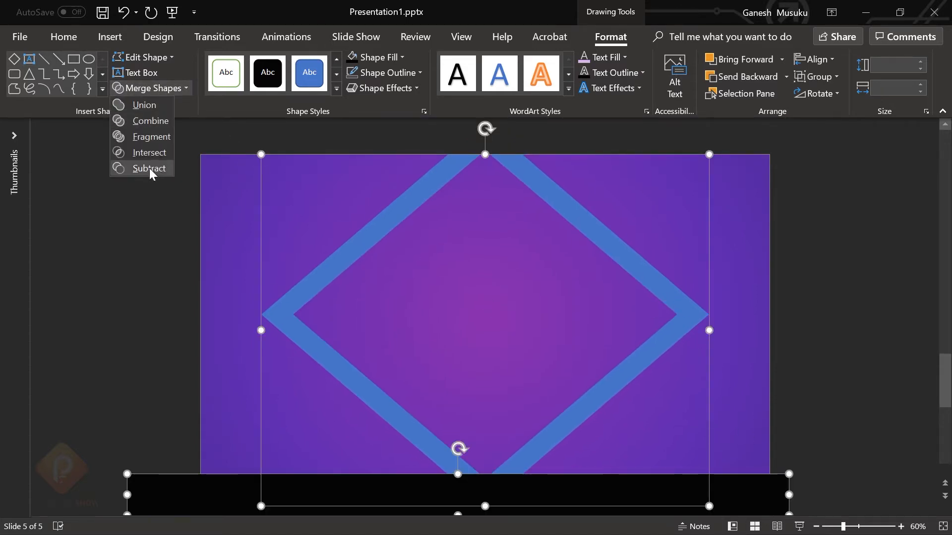
left_click(150, 168)
left_click(141, 171)
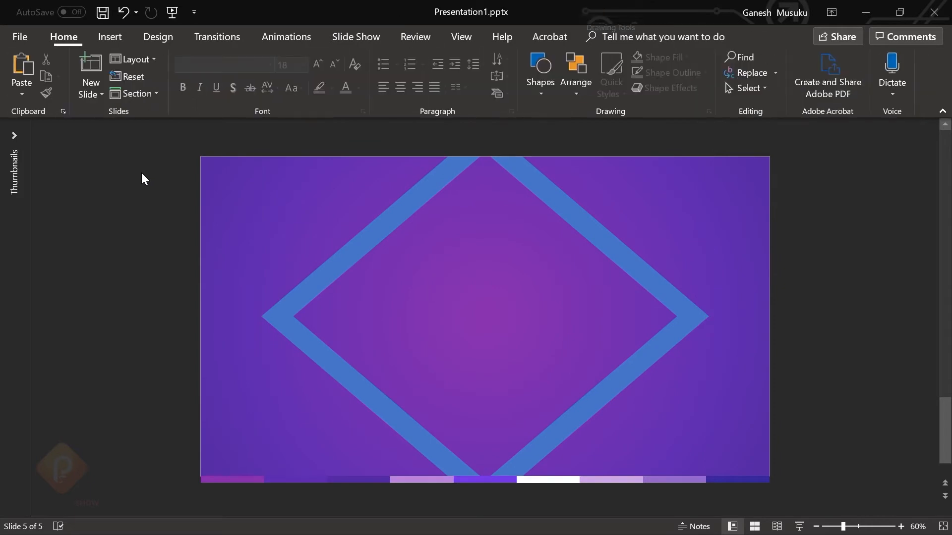
- Draw a rectangle covering the left half of the slide, with its right edge at the diamond frame's centre
left_click(529, 90)
left_click(591, 124)
left_click_drag(156, 137, 485, 506)
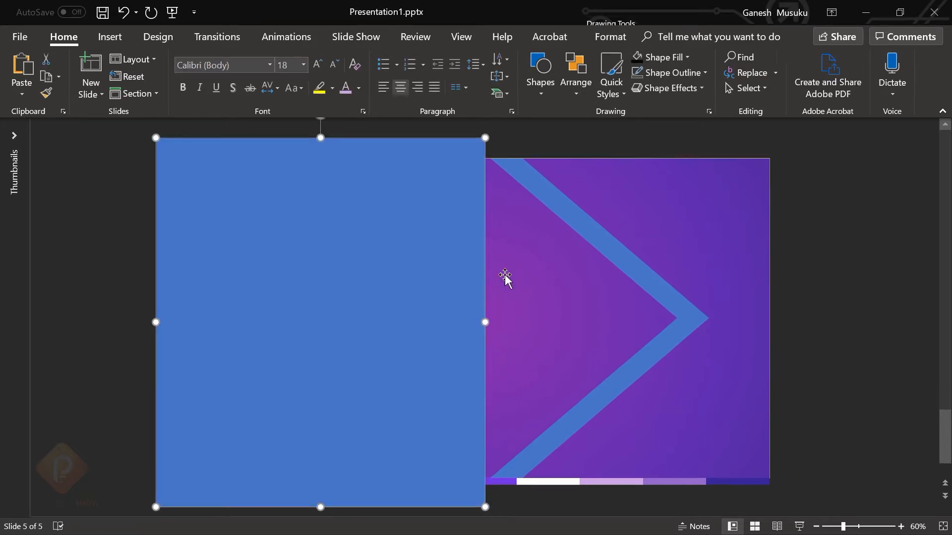
- Fragment the diamond frame with the rectangle and delete the leftover rectangle piece, keeping both frame halves
left_click(570, 217)
left_click(230, 219, "shift")
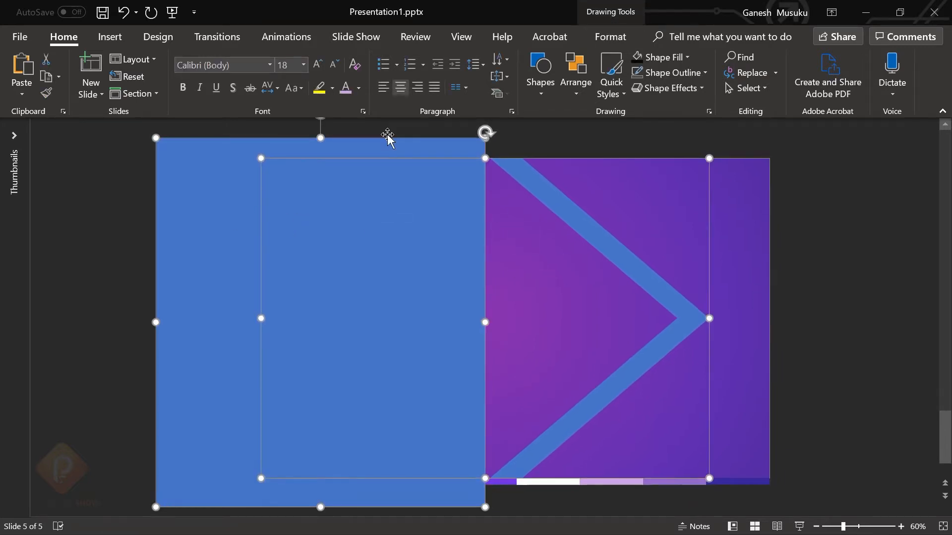
left_click(610, 37)
left_click(142, 88)
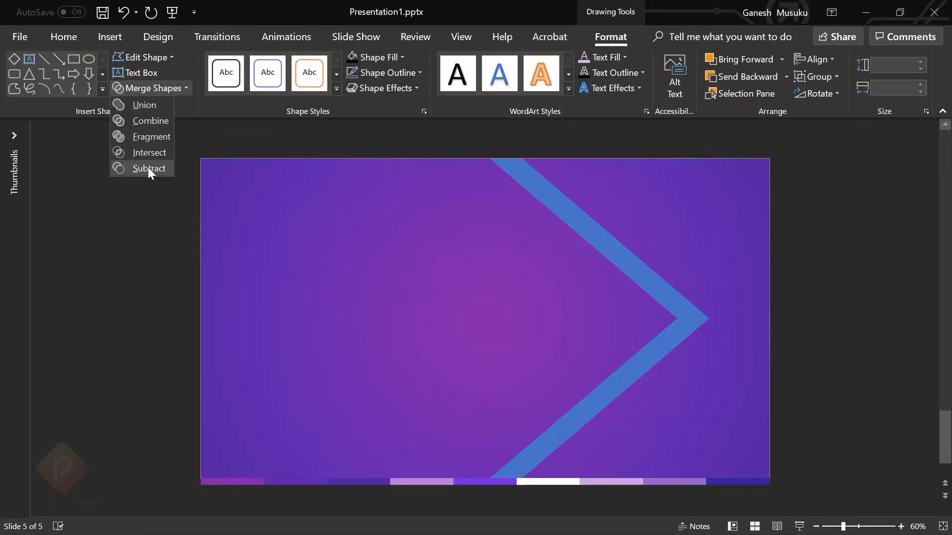
left_click(144, 138)
left_click(204, 228)
key("Delete")
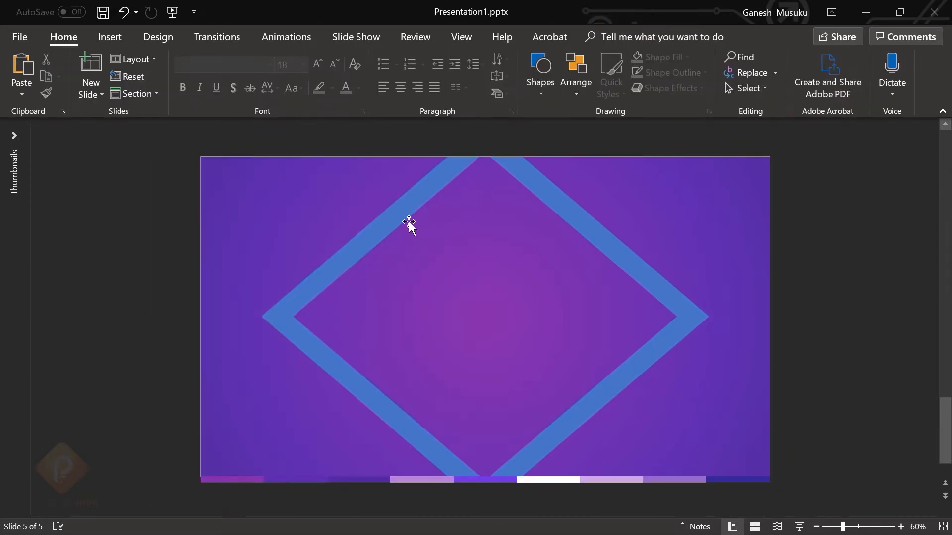
- Remove the outline from both diamond frame halves and fill them with the lightest grey theme colour
double_click(415, 214)
left_click(575, 211, "shift")
left_click(390, 72)
left_click(386, 228)
left_click(391, 58)
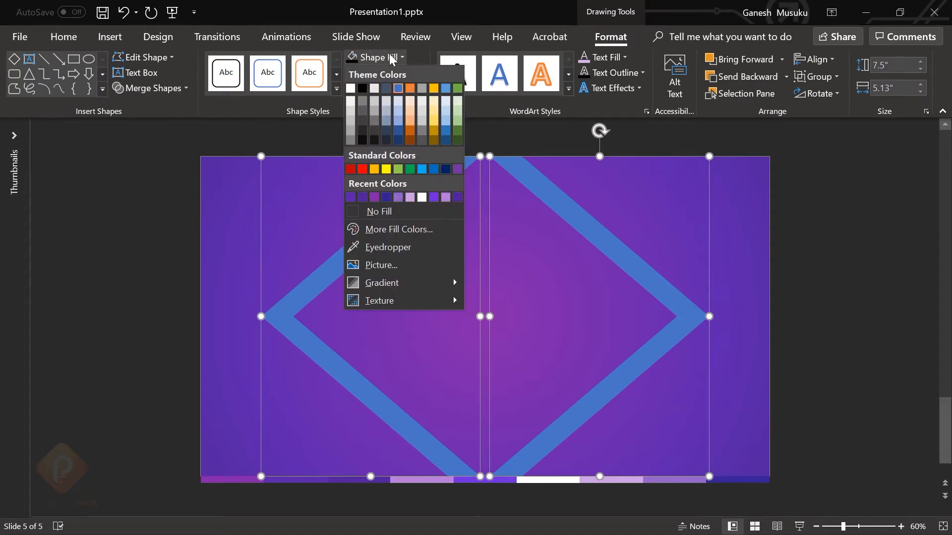
left_click(350, 99)
left_click(813, 276)
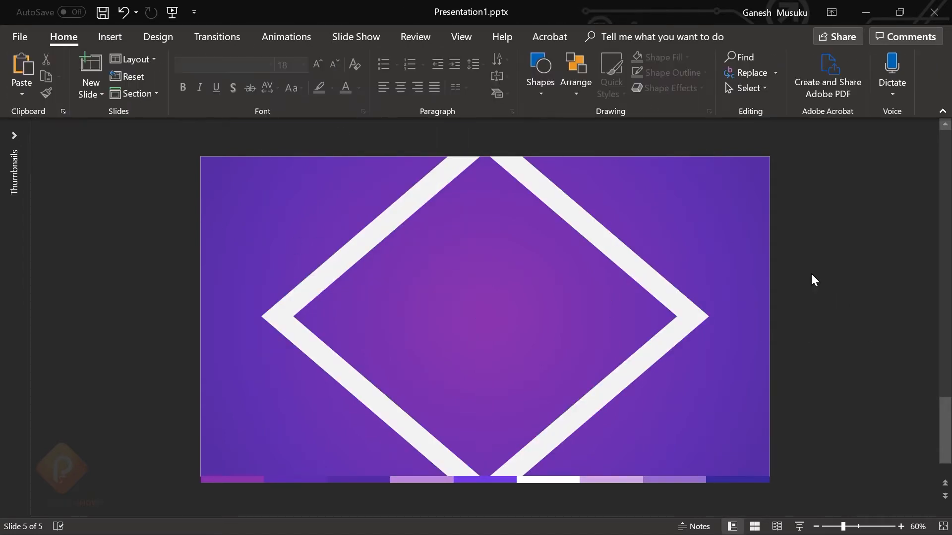
- Place a copy of each diamond frame half outward from the original, with matching gaps on both sides
left_click(392, 211)
left_click_drag(399, 210, 320, 210)
left_click(580, 221)
left_click_drag(580, 221, 657, 227)
left_click_drag(721, 271, 720, 270)
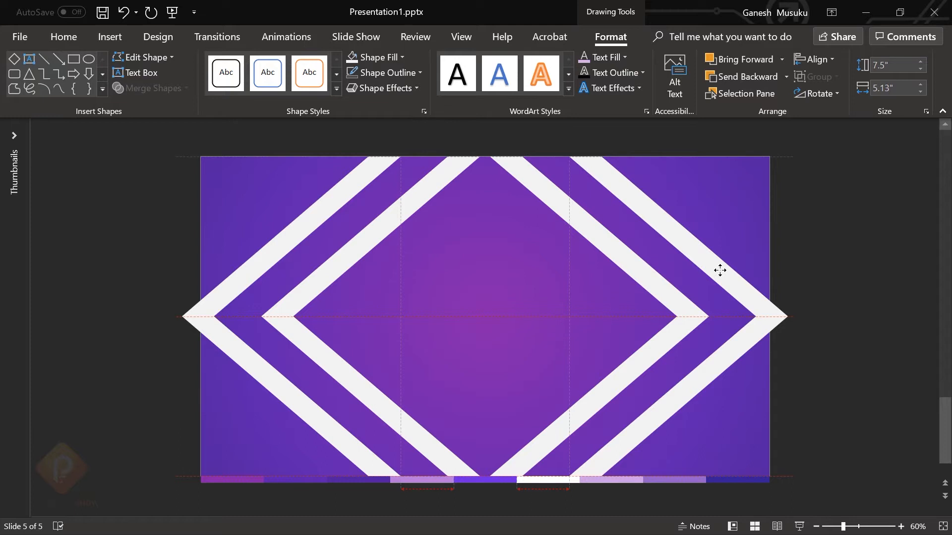
left_click_drag(720, 270, 720, 270)
left_click(829, 262)
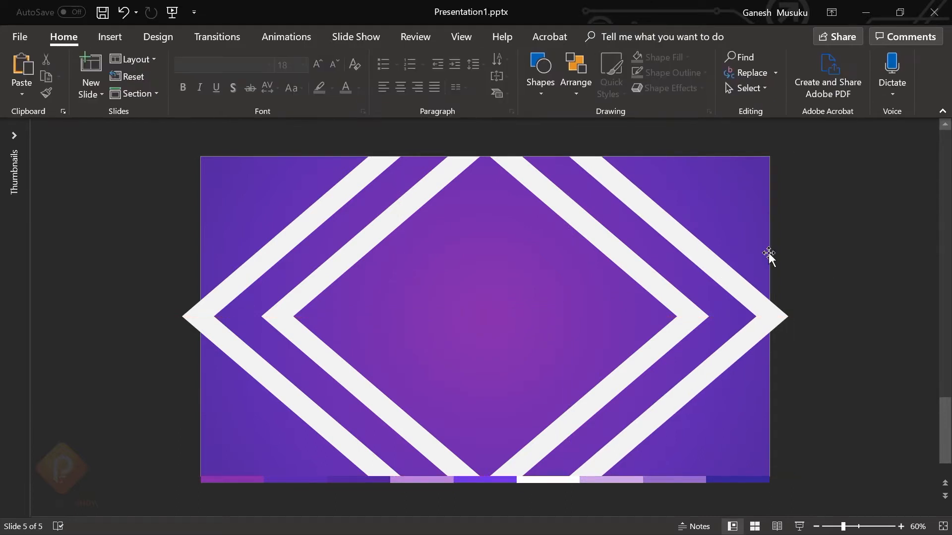
- Add a third, outermost copy of the frame half on each side, keeping the same spacing
left_click_drag(326, 222, 251, 211)
left_click(668, 219)
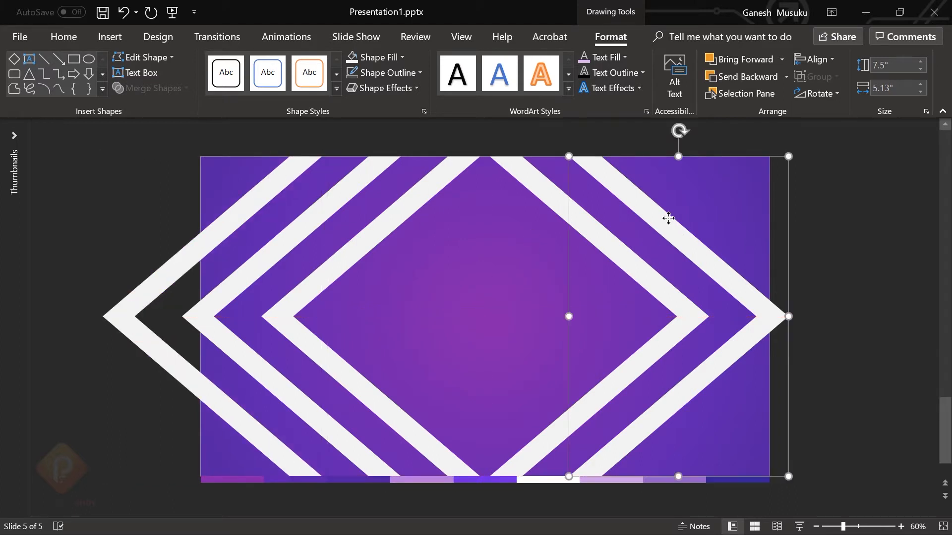
left_click_drag(668, 223, 750, 236)
left_click(885, 205)
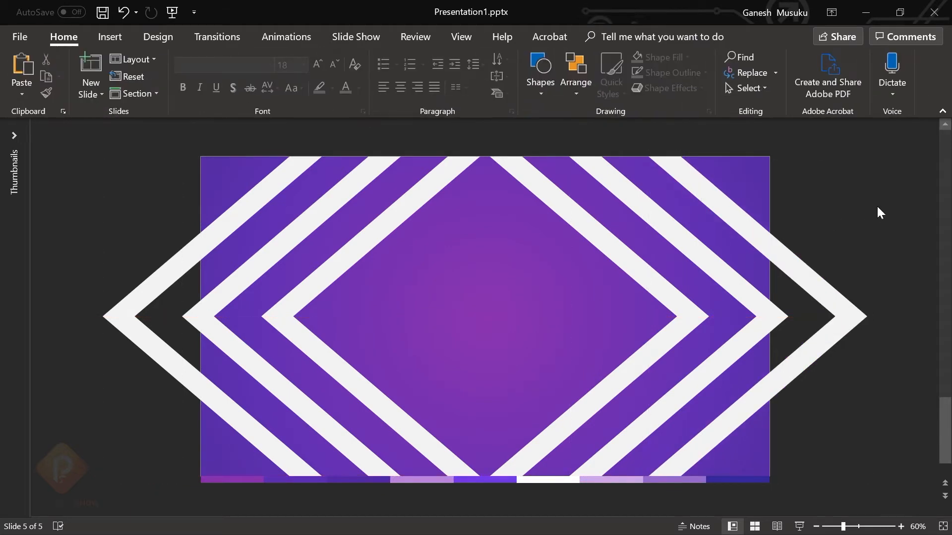
- Draw a tall rectangle against the slide's left edge, filled black without an outline, covering the overhanging shapes
left_click(545, 88)
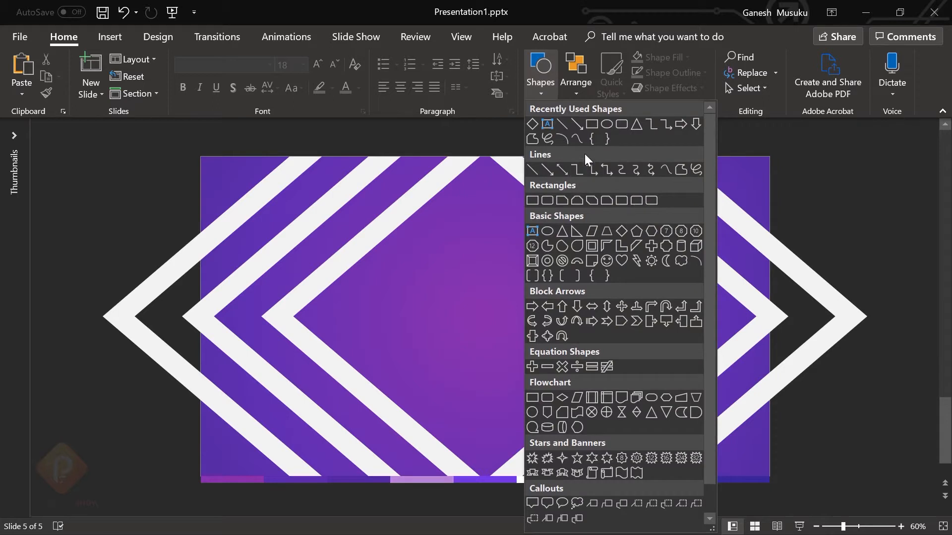
left_click(590, 128)
left_click_drag(62, 140, 199, 493)
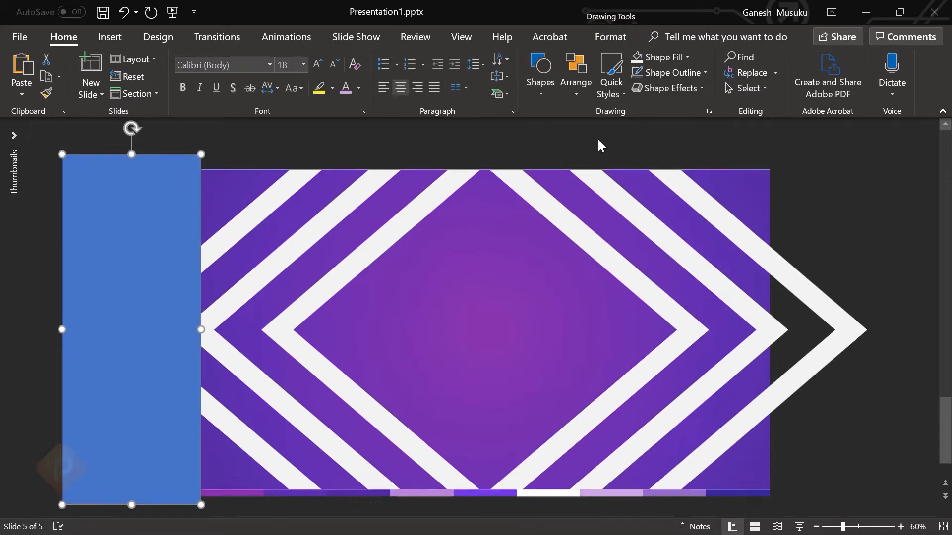
left_click(687, 72)
left_click(667, 226)
left_click(666, 58)
left_click(648, 103)
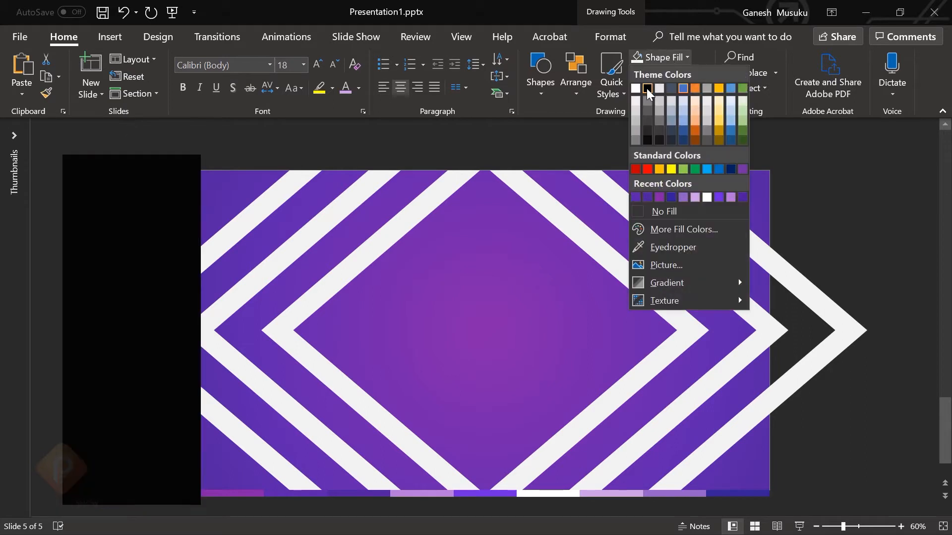
mouse_move(201, 330)
left_mouse_down()
mouse_move(183, 323)
mouse_move(201, 324)
left_mouse_up()
- Copy the black rectangle, then subtract it from the outermost left frame half to trim it at the slide edge
right_click(143, 197)
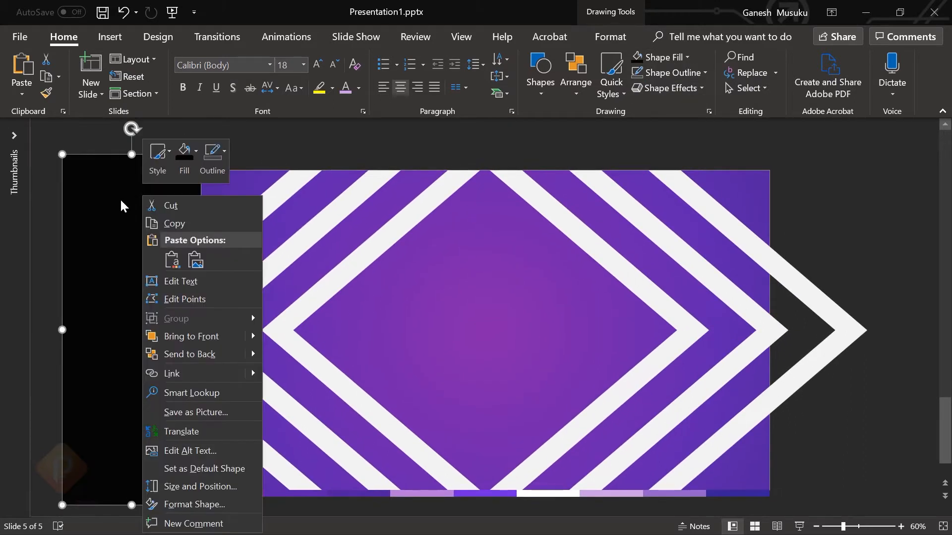
left_click(180, 225)
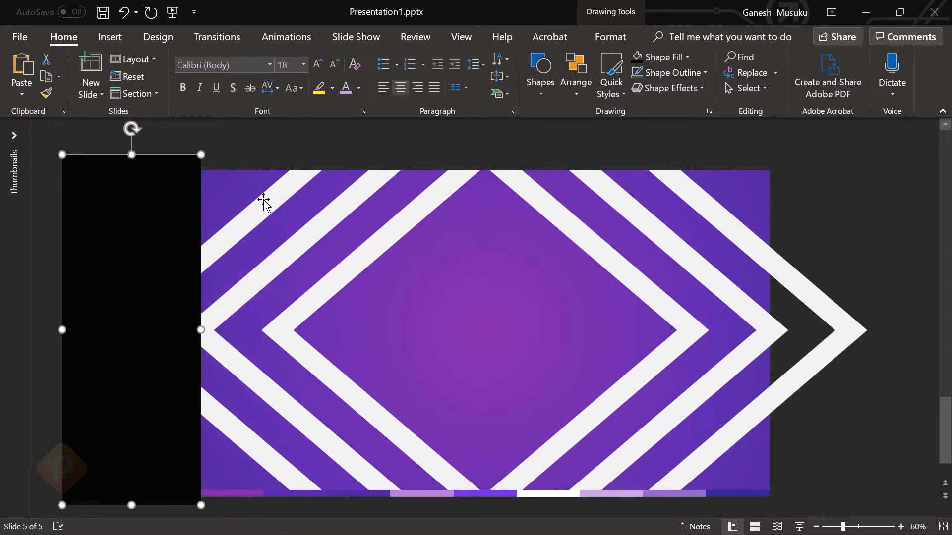
key("ctrl+v")
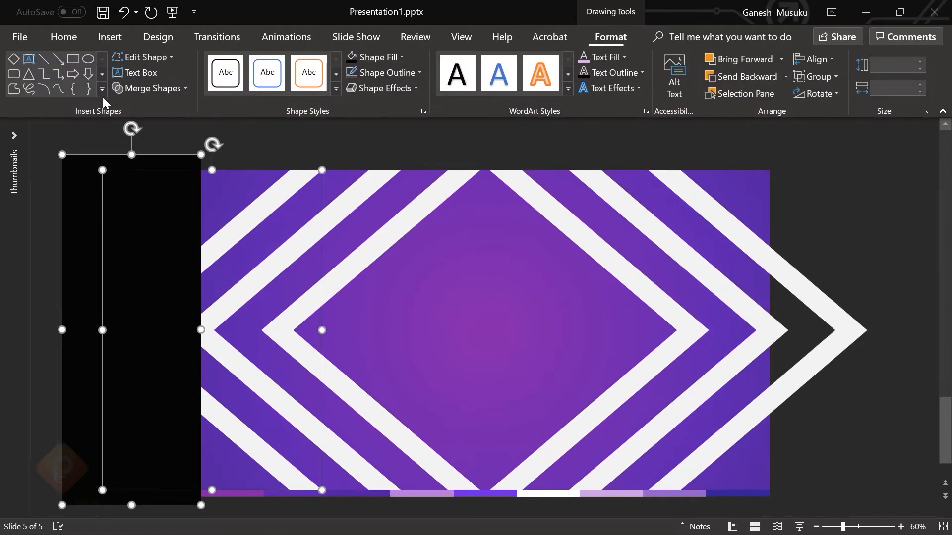
left_click(150, 88)
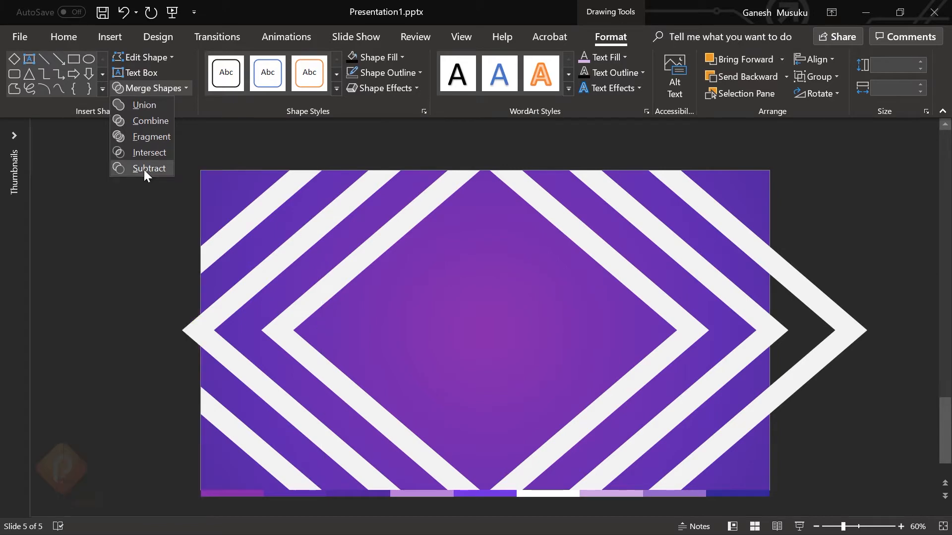
left_click(144, 168)
left_click(124, 273)
- Paste the black rectangle again and subtract it from the middle left frame half
key("ctrl+v")
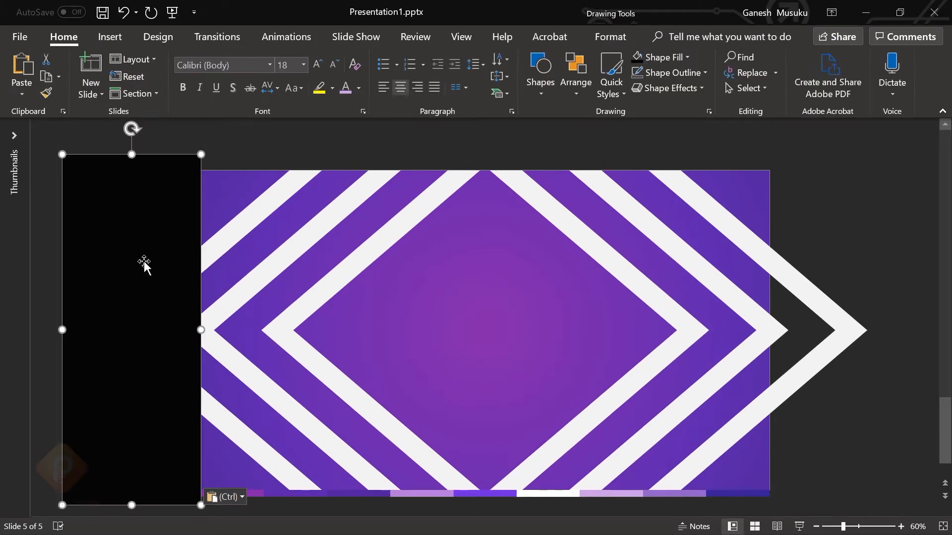
left_click(284, 249)
left_click(115, 198, "shift")
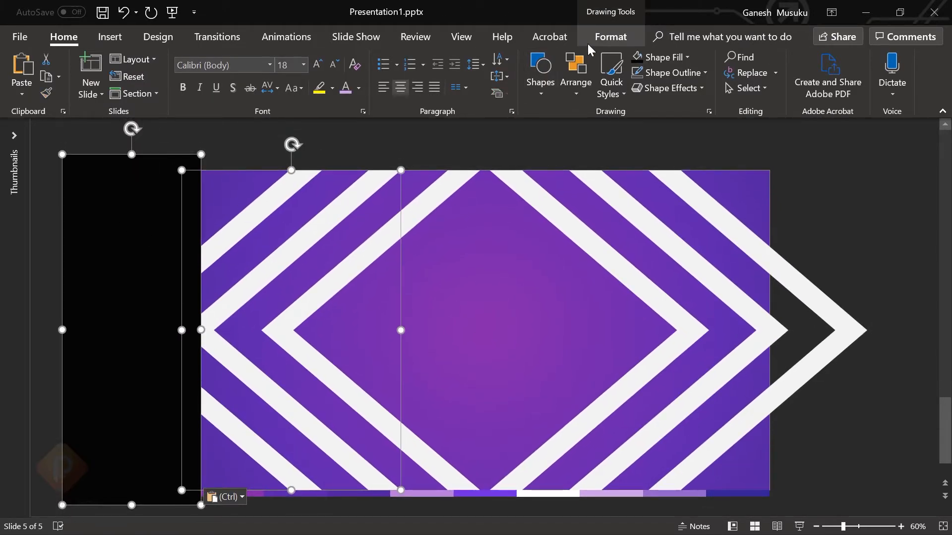
left_click(610, 36)
left_click(149, 88)
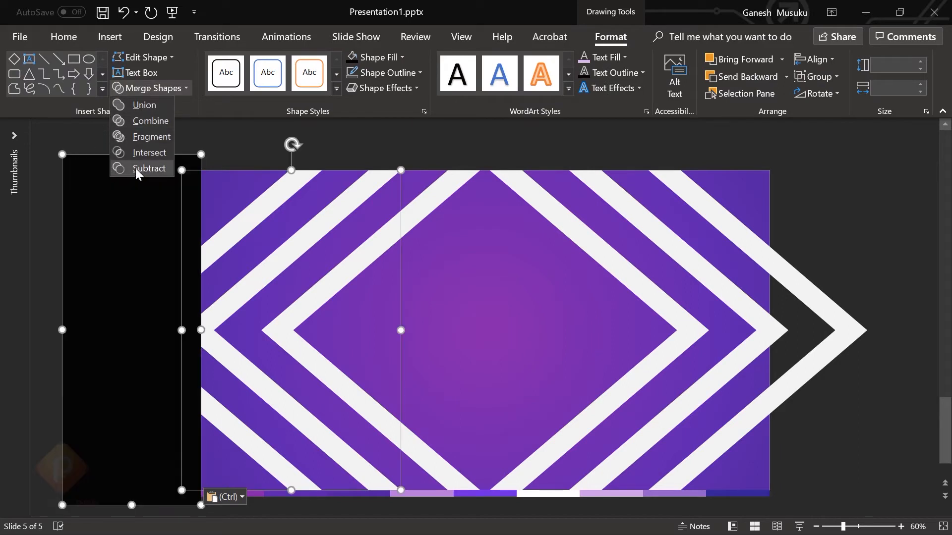
left_click(149, 169)
left_click(222, 138)
- Paste another black rectangle, align it against the slide's right edge and copy it
key("ctrl+v")
left_click_drag(149, 277, 815, 274)
right_click(814, 195)
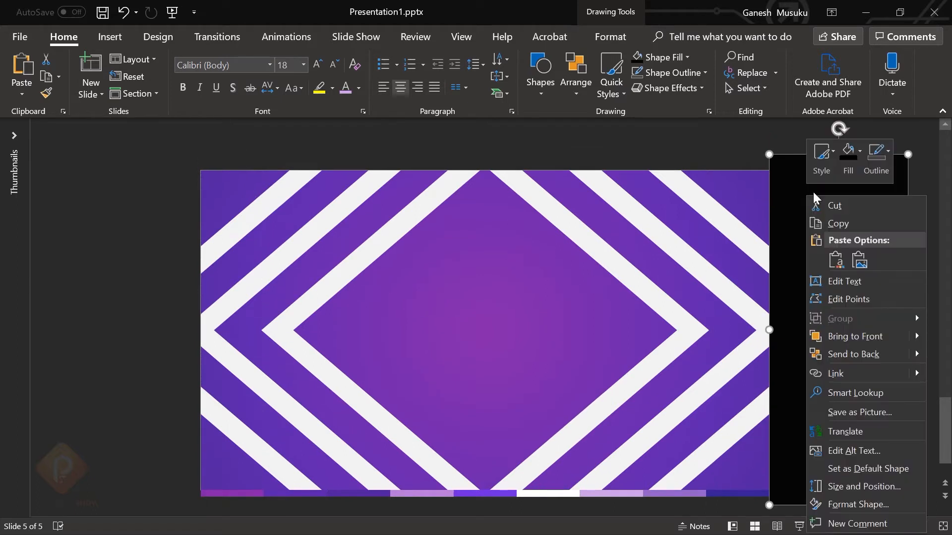
left_click(850, 222)
- Subtract the black rectangle from the outermost right frame half
left_click(725, 220)
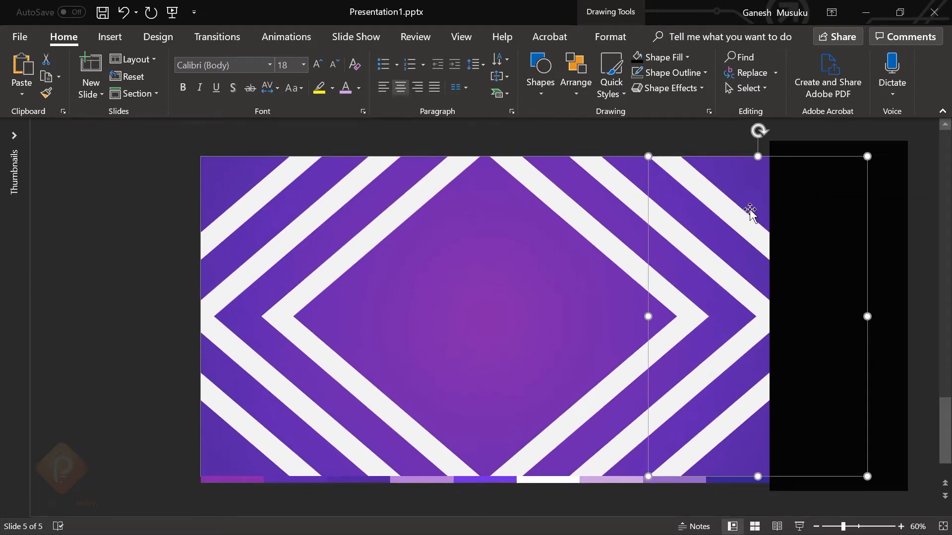
left_click(892, 169, "shift")
left_click(610, 37)
left_click(169, 87)
left_click(143, 167)
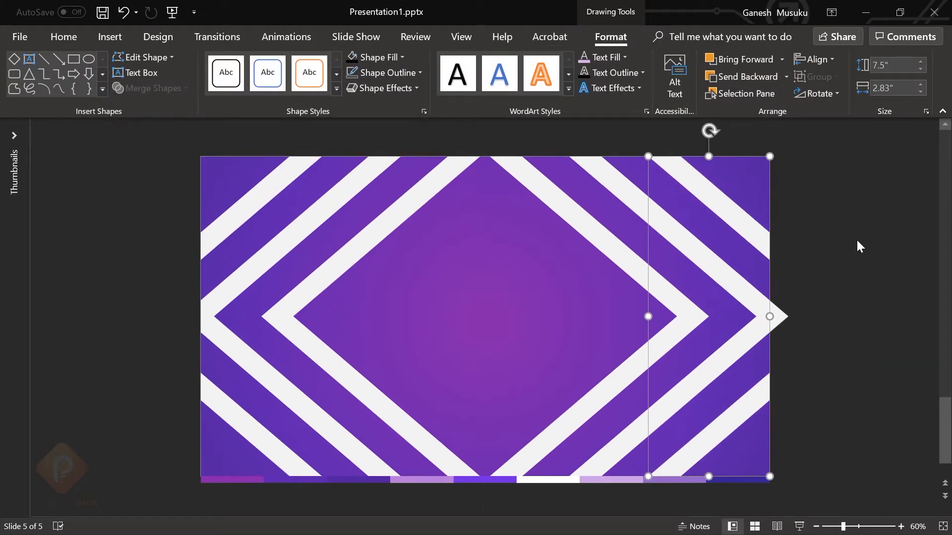
left_click(851, 240)
- Paste the black rectangle at the right edge again and subtract it from the middle right frame half
key("ctrl+v")
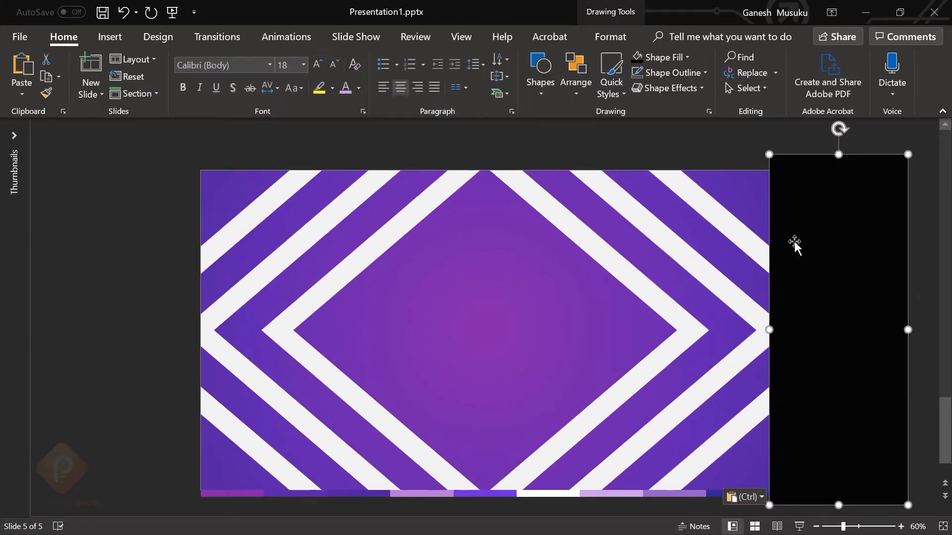
left_click(732, 298)
left_click(880, 244, "shift")
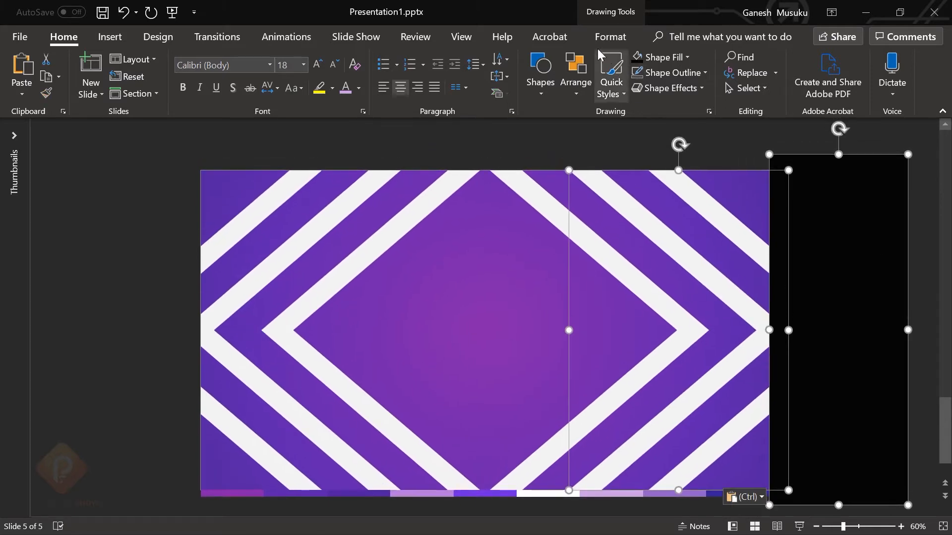
left_click(611, 36)
left_click(164, 84)
left_click(146, 170)
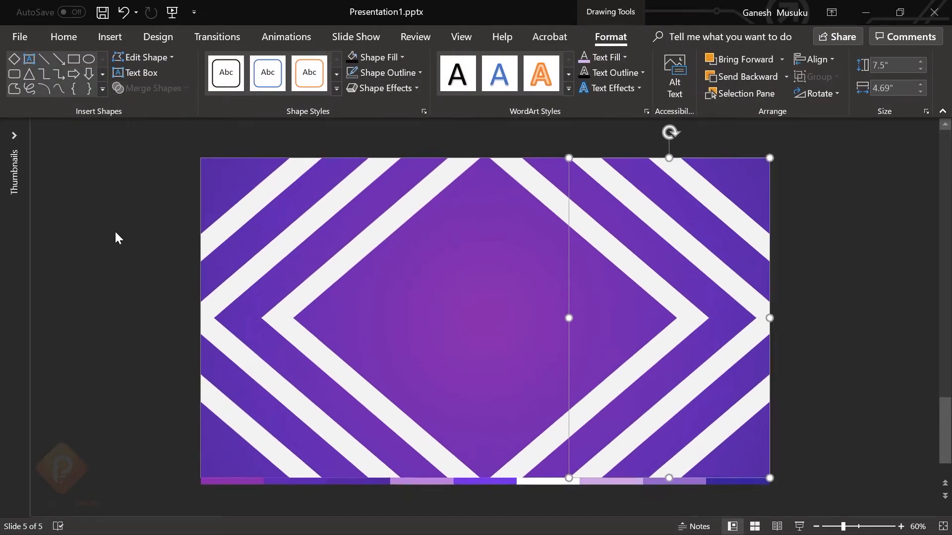
left_click(115, 225)
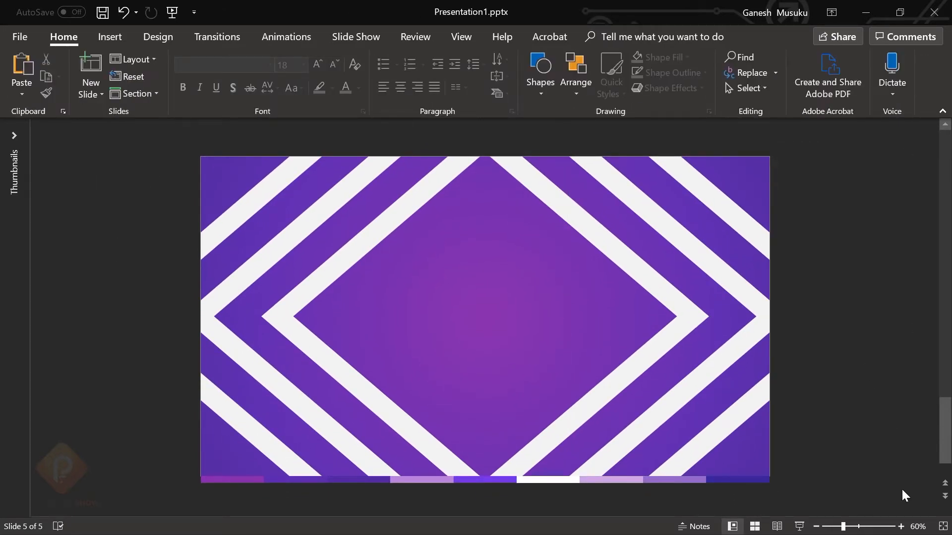
- Fit the slide to the window and unite the two innermost frame halves into one shape
left_click(467, 39)
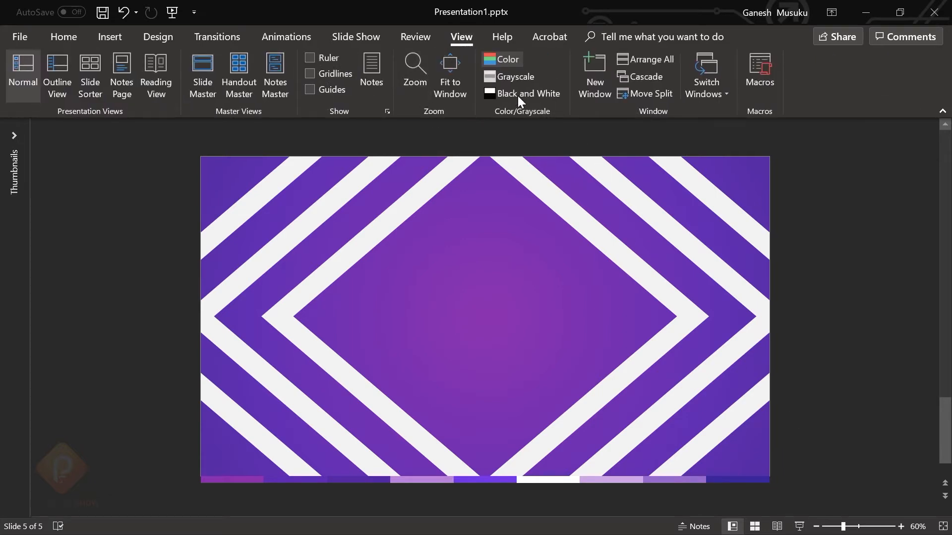
left_click(451, 75)
left_click(58, 34)
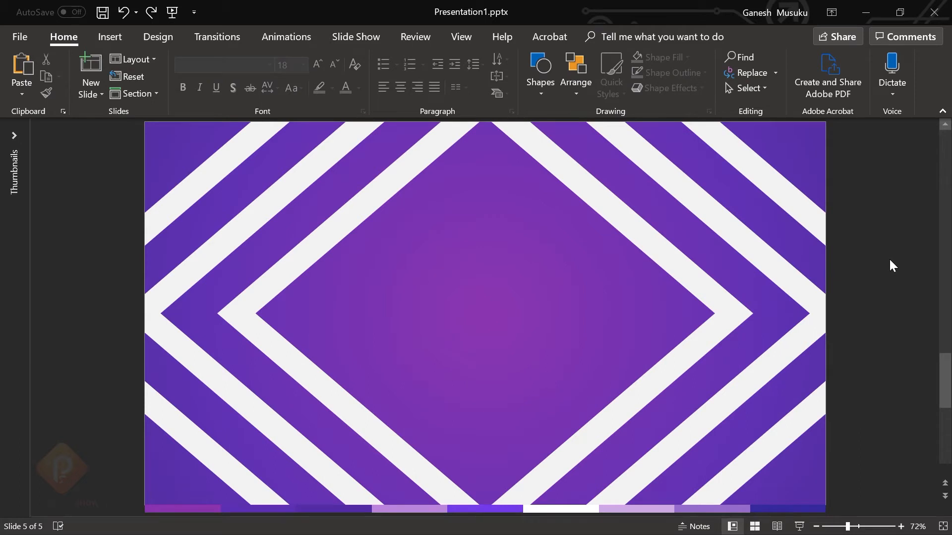
left_click(569, 178)
left_click(403, 172, "shift")
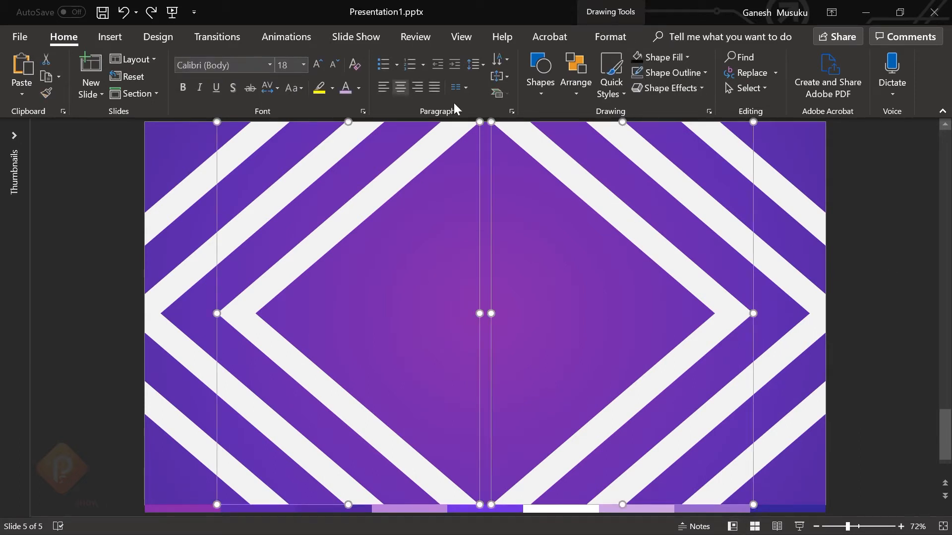
left_click(609, 36)
left_click(144, 90)
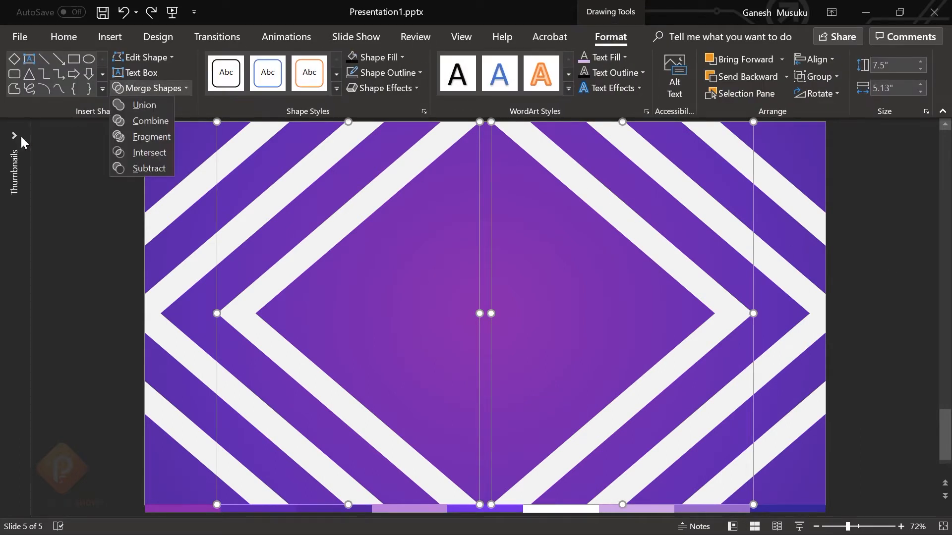
left_click(139, 105)
- Unite the middle left and middle right frame halves into one shape
left_click(282, 186)
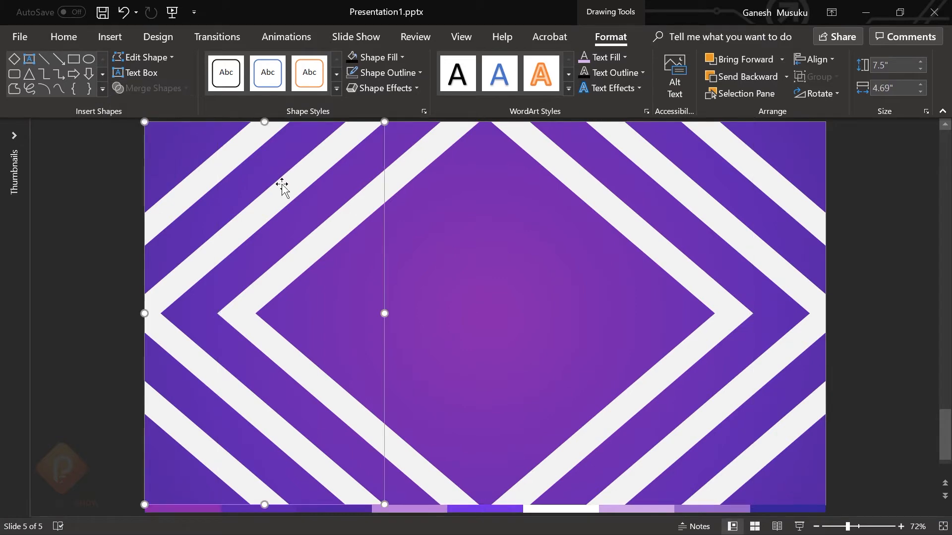
left_click(642, 149, "shift")
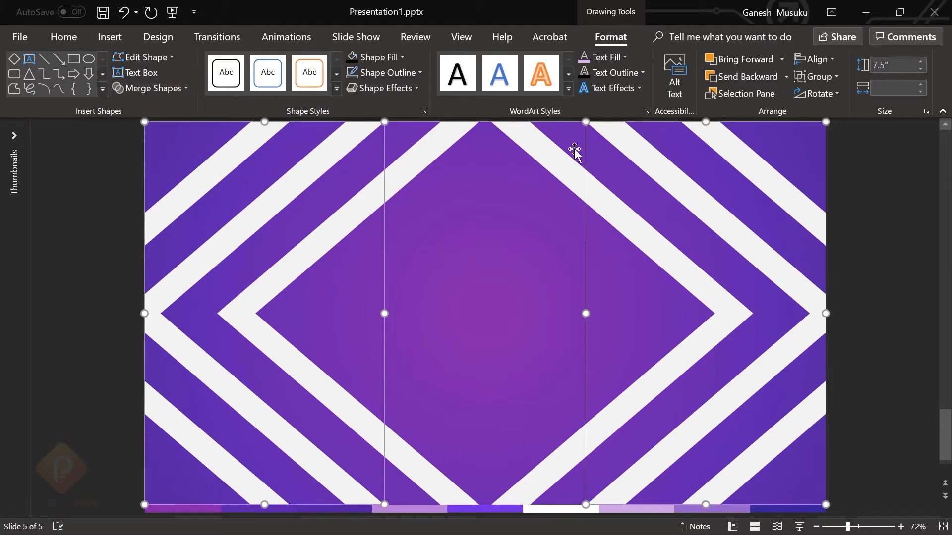
left_click(171, 91)
left_click(157, 101)
left_click(111, 194)
- Unite the outermost left and right frame halves into one shape
left_click(203, 183)
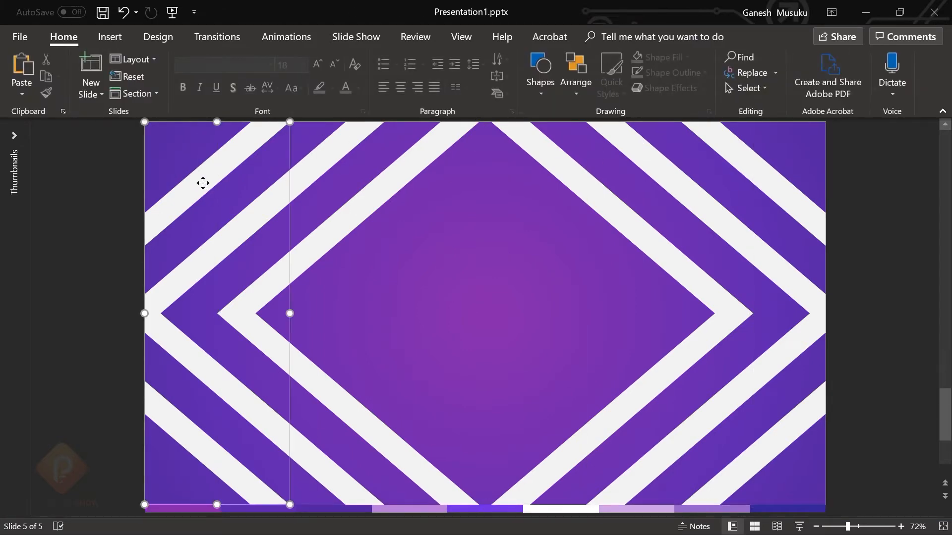
left_click(737, 151, "shift")
left_click(160, 91)
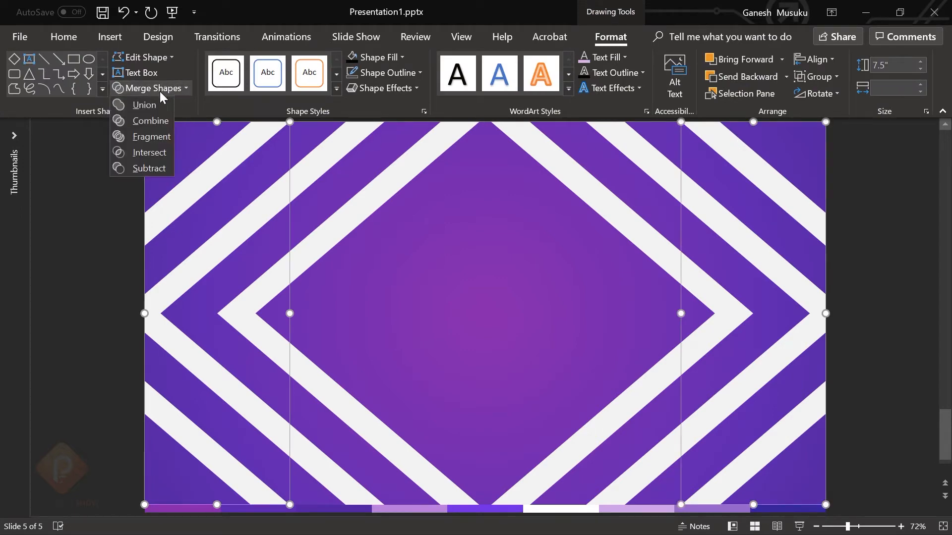
left_click(149, 103)
left_click(115, 178)
- Apply a linear gradient fill to the innermost diamond frame
left_click(366, 210)
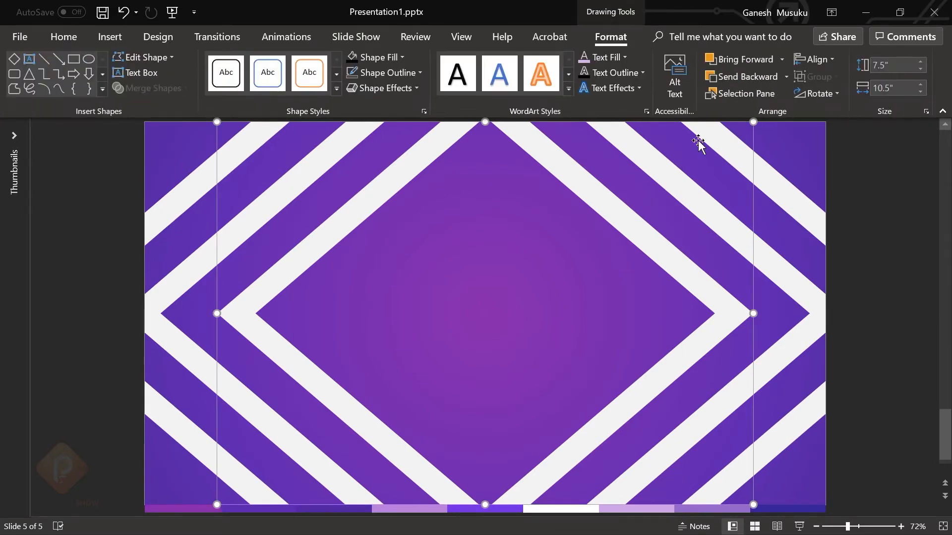
left_click(73, 35)
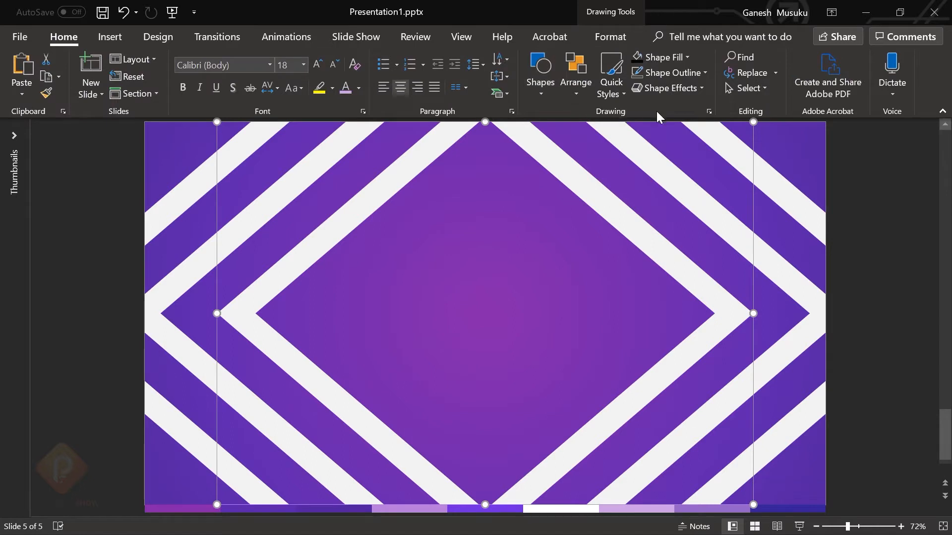
left_click(709, 112)
left_click(803, 268)
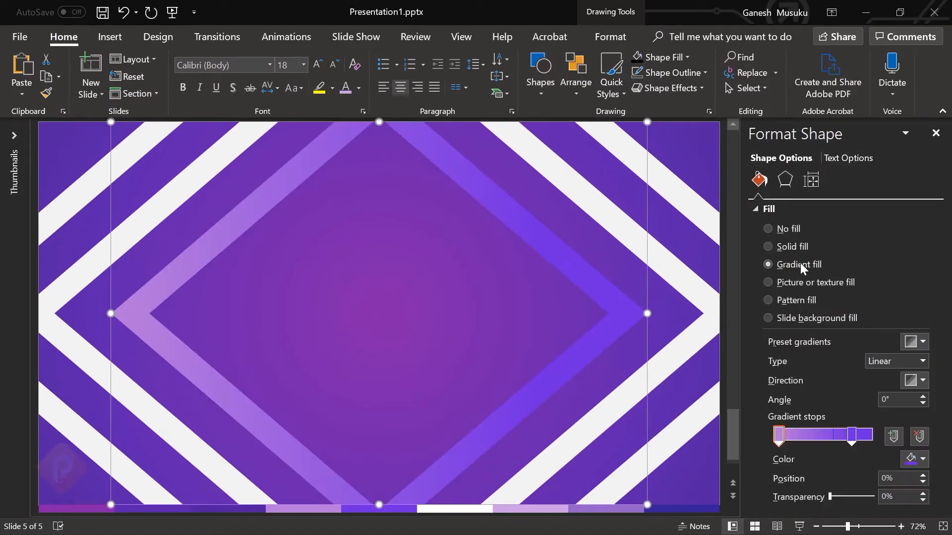
scroll(772, 338, "down", 3)
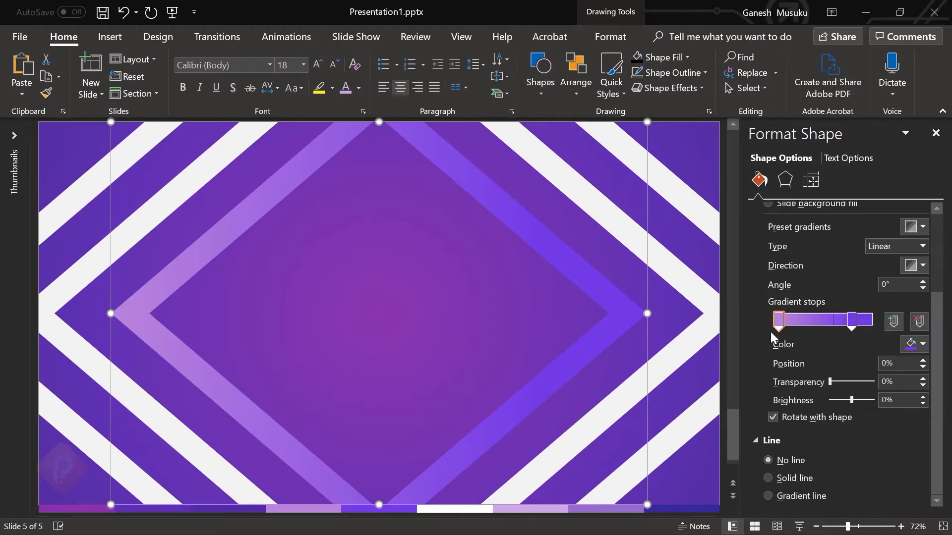
- Recolour the gradient's first stop and its 79% stop with colours sampled by the eyedropper
left_click(912, 344)
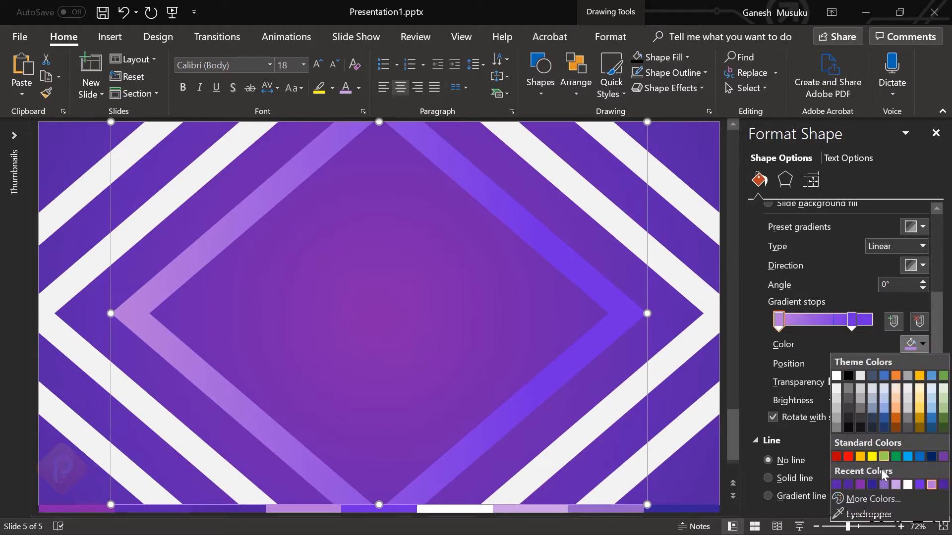
left_click(852, 512)
left_click(852, 320)
left_click(915, 344)
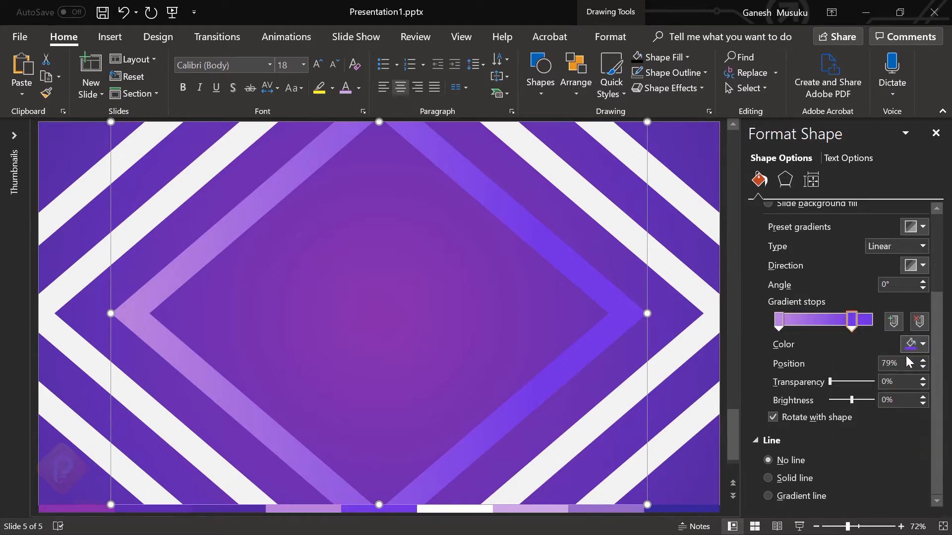
left_click(920, 344)
left_click(869, 514)
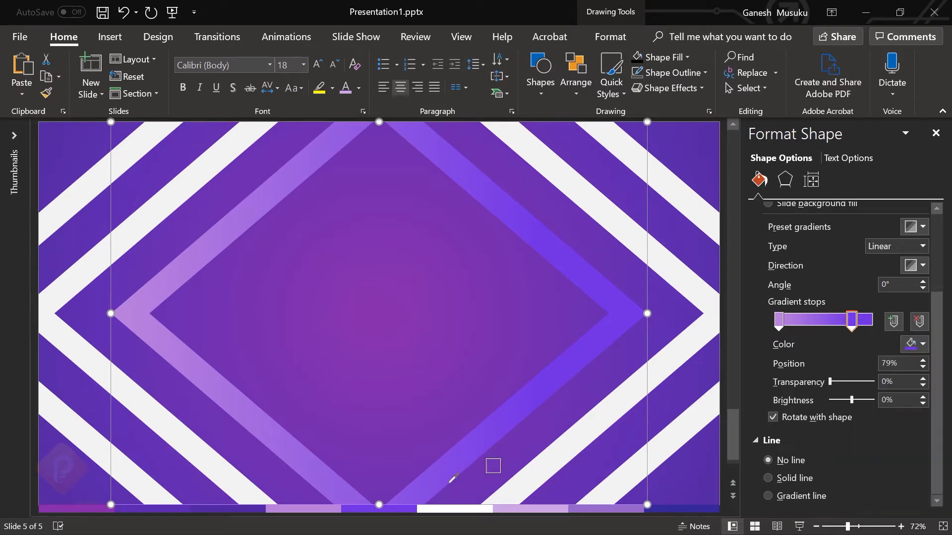